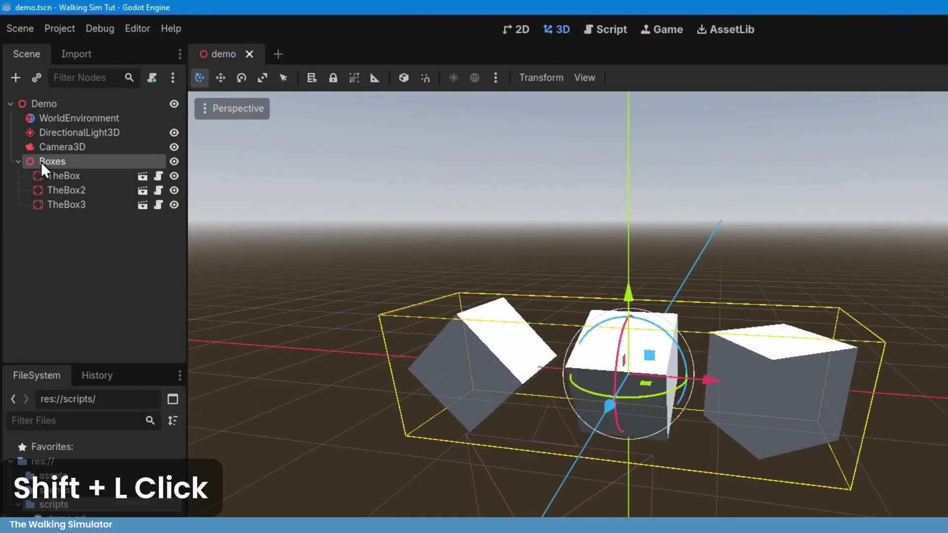
# Delete the Camera3D and Boxes nodes, including the box children, from the demo scene.
pyautogui.keyDown('shift'); pyautogui.click(74, 148); pyautogui.keyUp('shift')
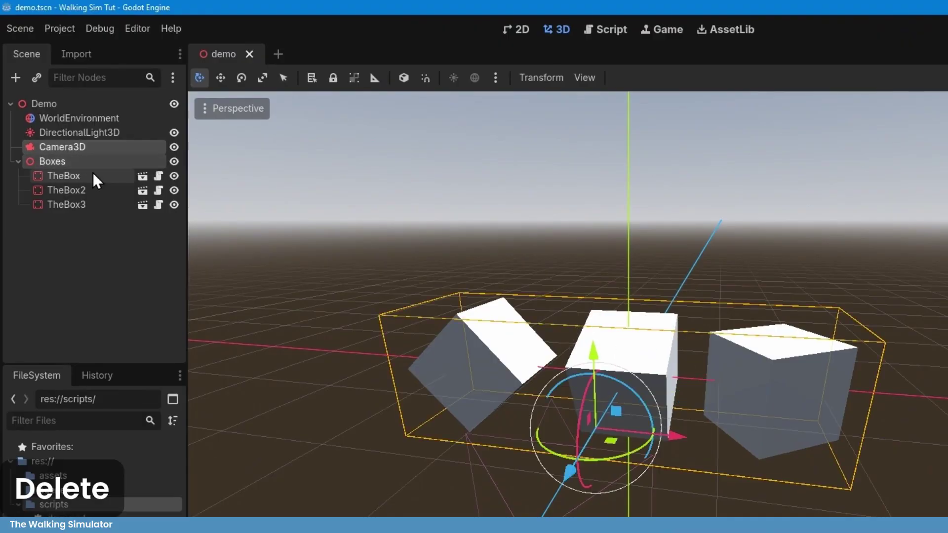
pyautogui.press('Delete')
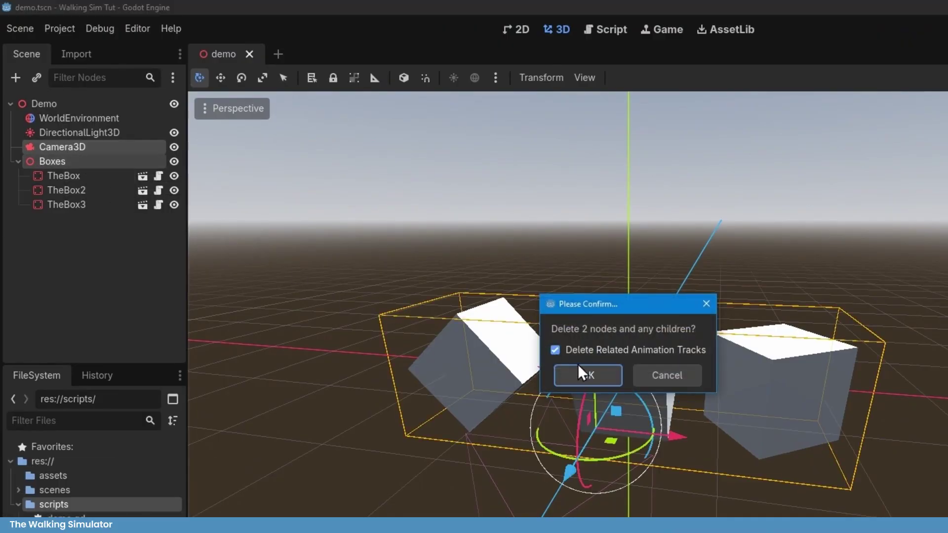
pyautogui.click(587, 375)
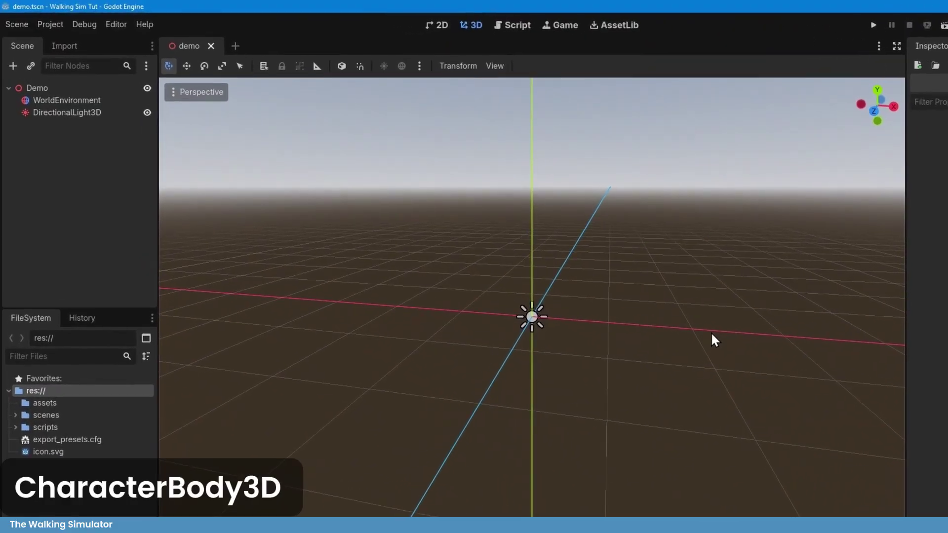
# Add a CharacterBody3D node as a child of the Demo root node.
pyautogui.click(83, 87)
pyautogui.hotkey('ctrl', 'a')
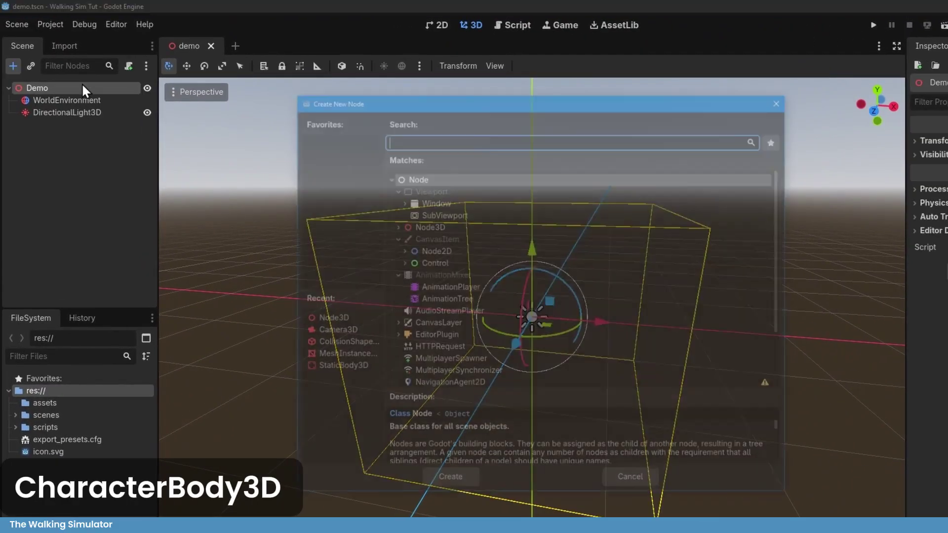
pyautogui.write('cha')
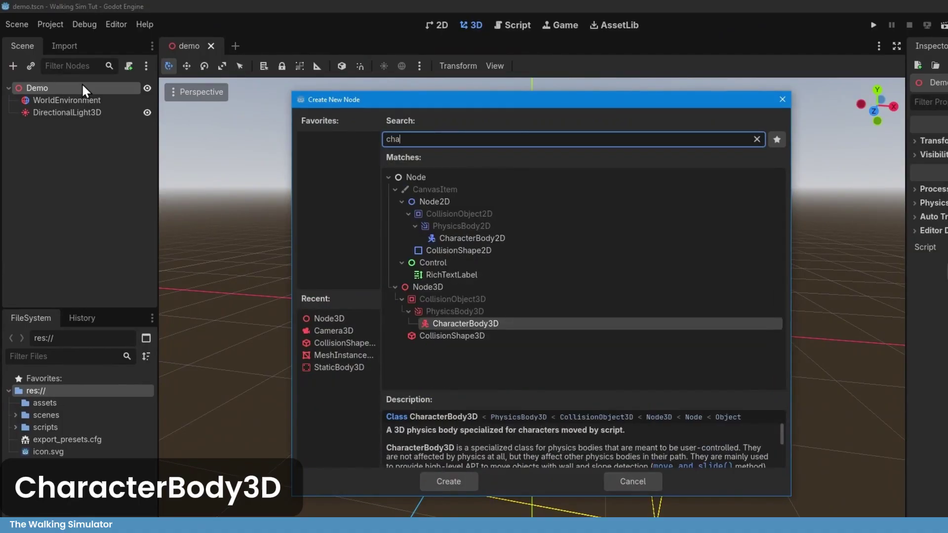
pyautogui.press('Return')
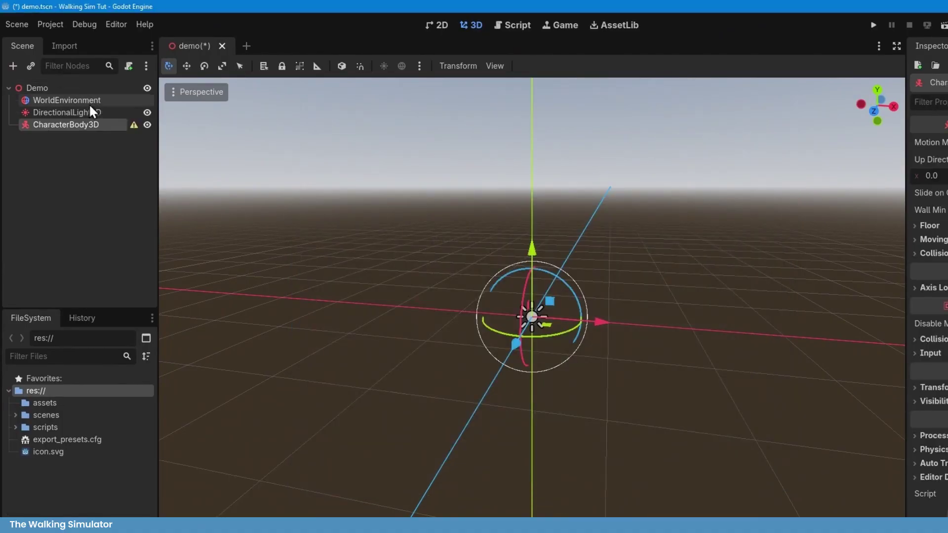
# Rename the CharacterBody3D node to Player.
pyautogui.doubleClick(94, 126)
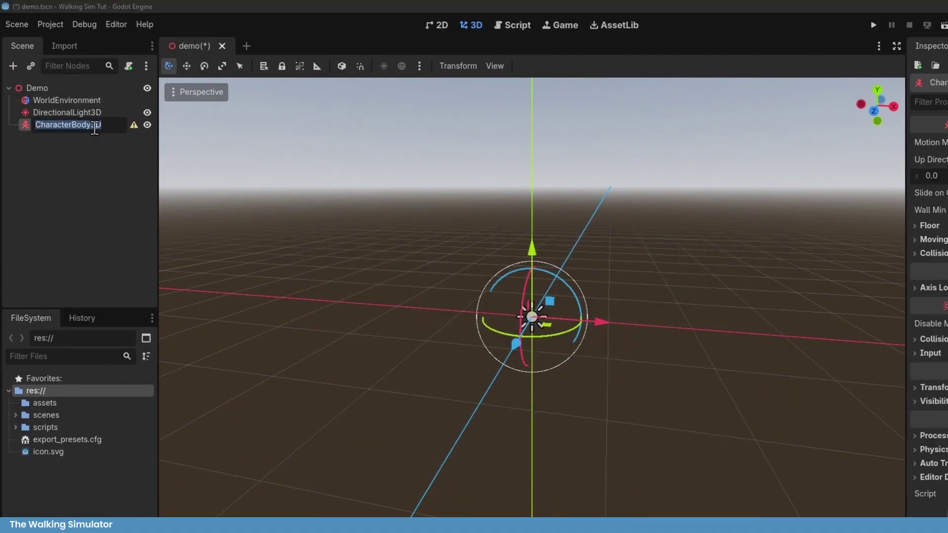
pyautogui.click(95, 126)
pyautogui.doubleClick(94, 127)
pyautogui.write('Player')
pyautogui.press('Return')
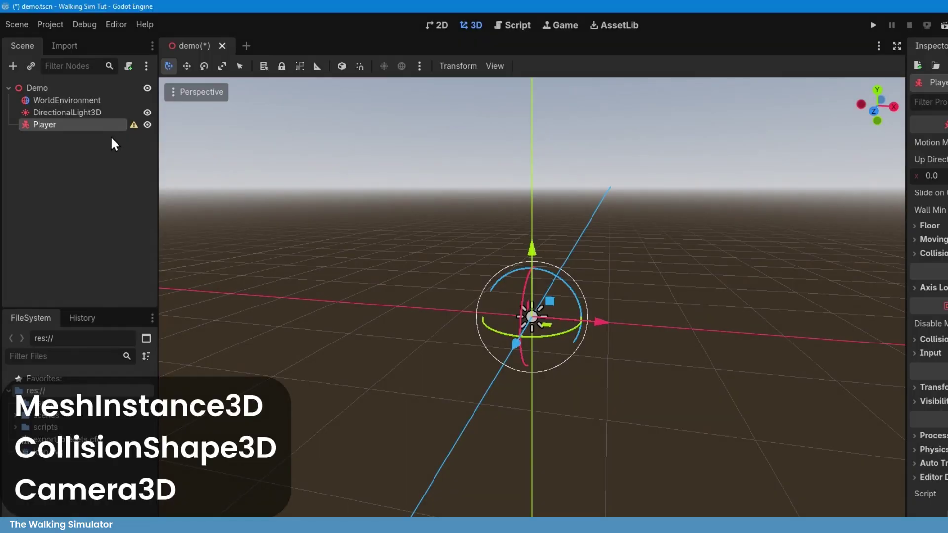
# Add a MeshInstance3D and a CollisionShape3D as children of the Player node.
pyautogui.hotkey('ctrl', 'a')
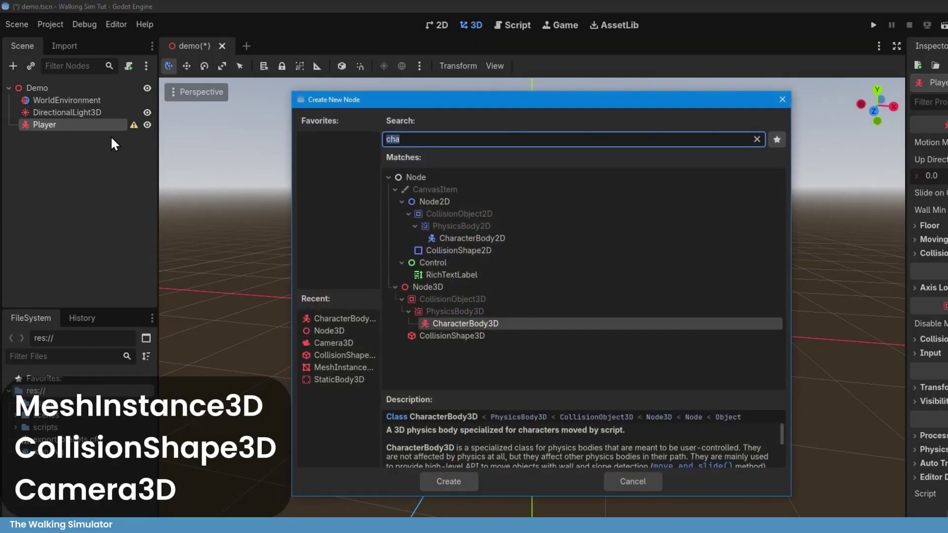
pyautogui.write('mesh')
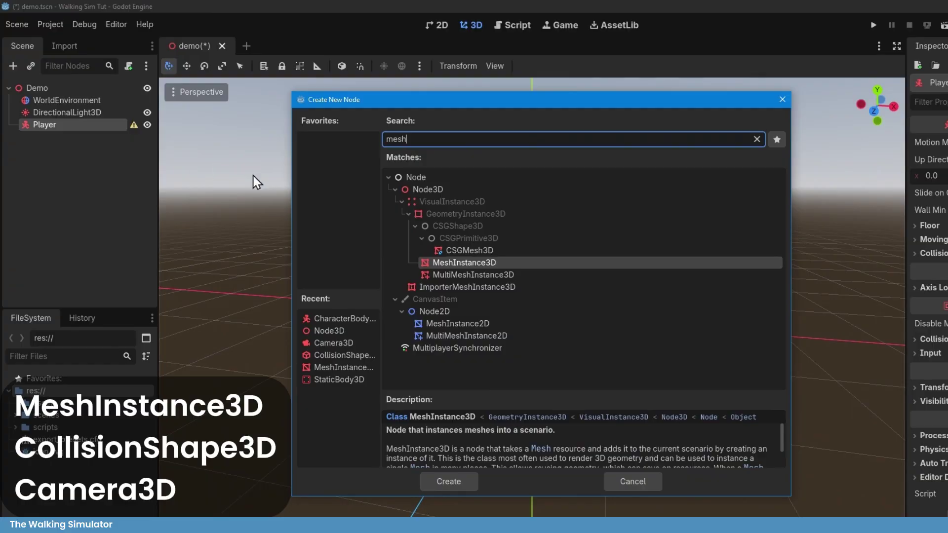
pyautogui.click(448, 481)
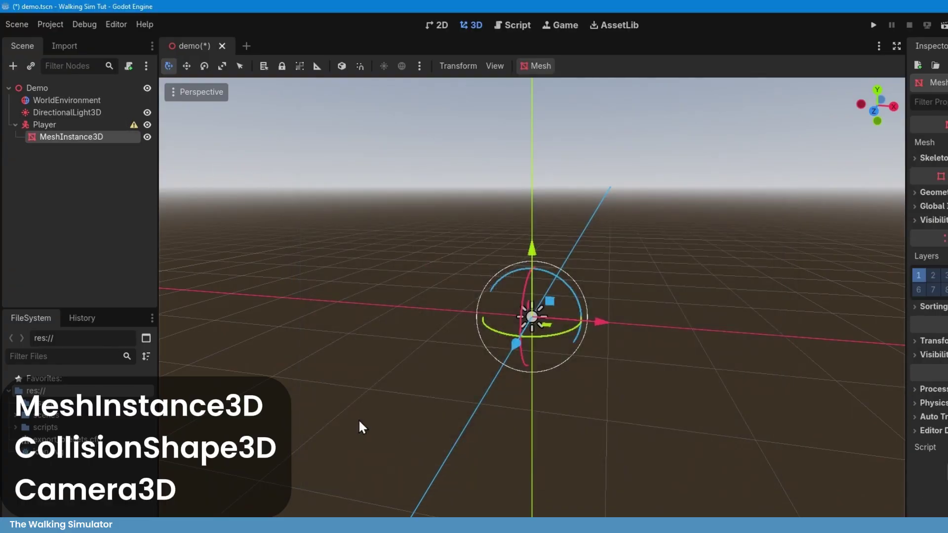
pyautogui.click(80, 124)
pyautogui.hotkey('ctrl', 'a')
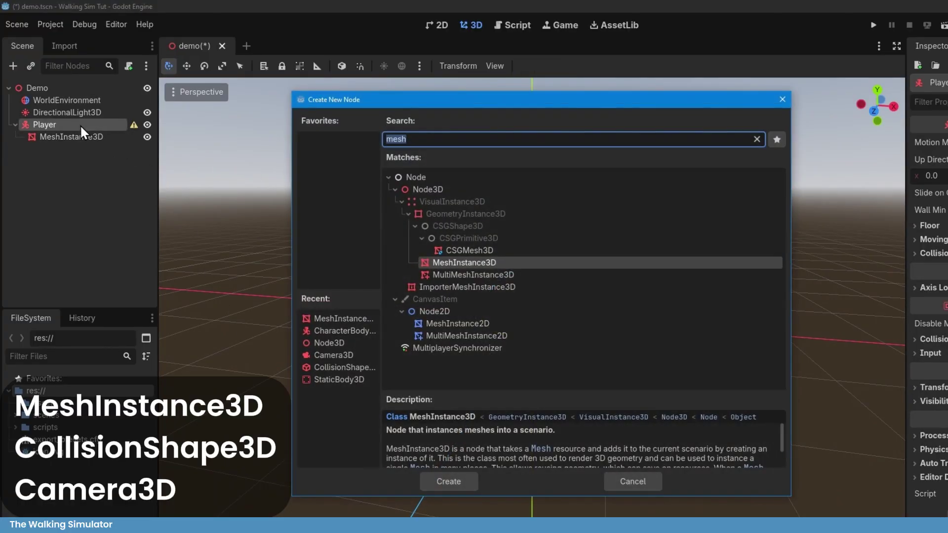
pyautogui.write('coll')
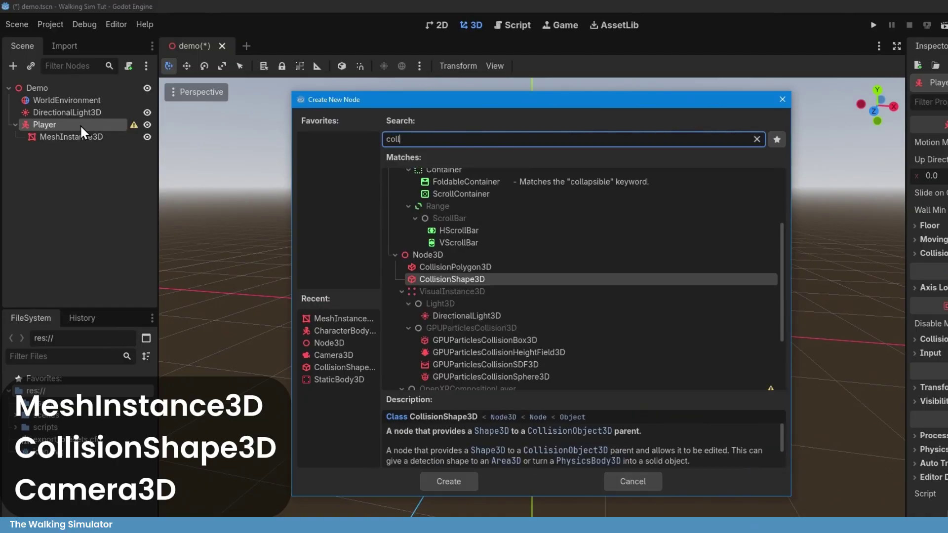
pyautogui.press('Return')
# Add a Camera3D node as a child of Player.
pyautogui.click(80, 125)
pyautogui.hotkey('ctrl', 'a')
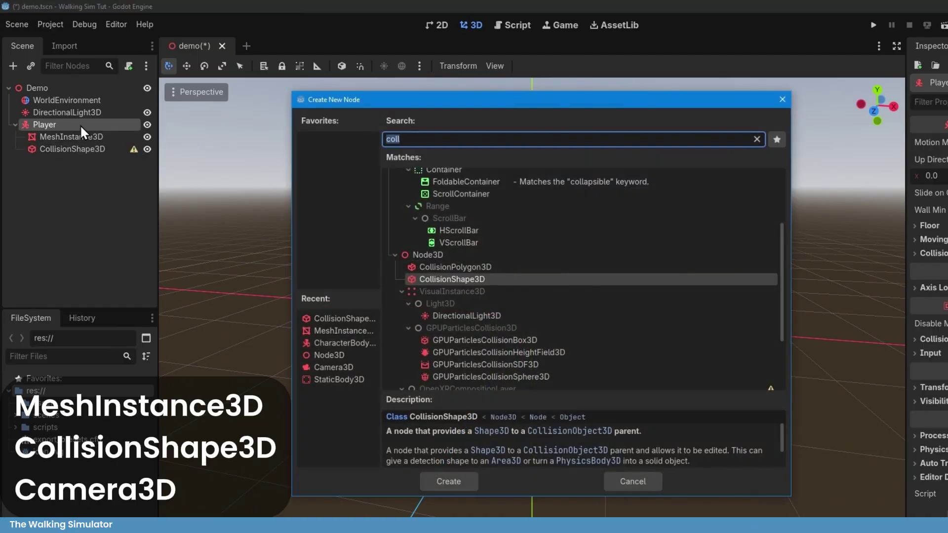
pyautogui.write('camera')
pyautogui.press('Return')
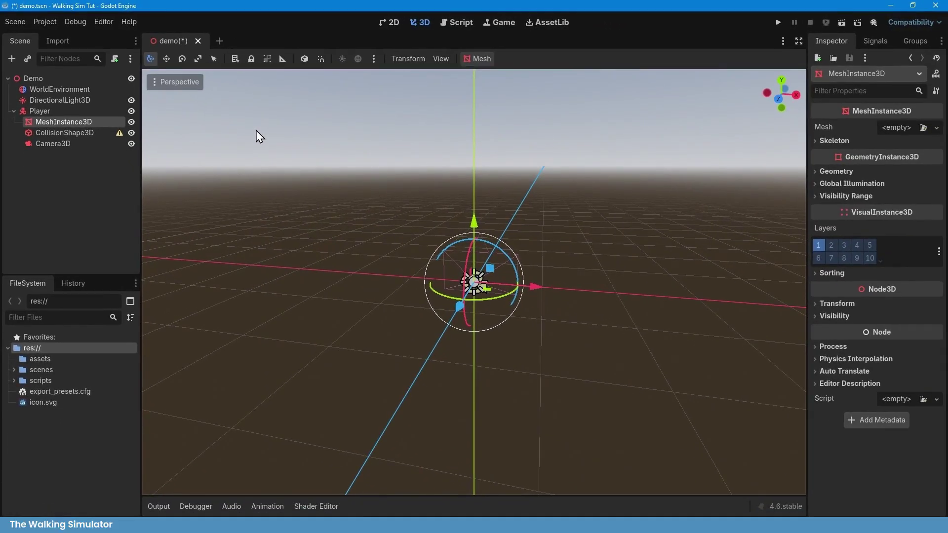
# Assign a new CapsuleMesh to the MeshInstance3D and a new CapsuleShape3D to the CollisionShape3D.
pyautogui.click(936, 129)
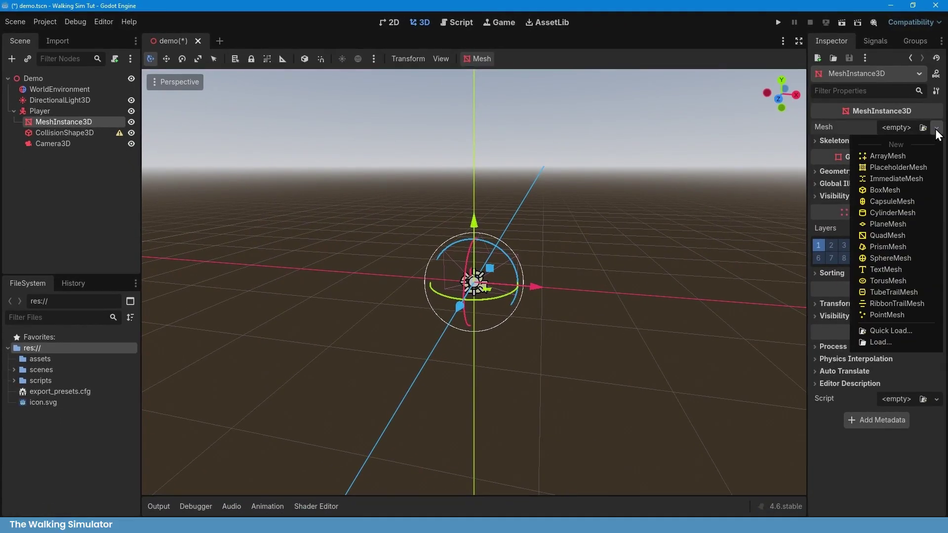
pyautogui.click(913, 202)
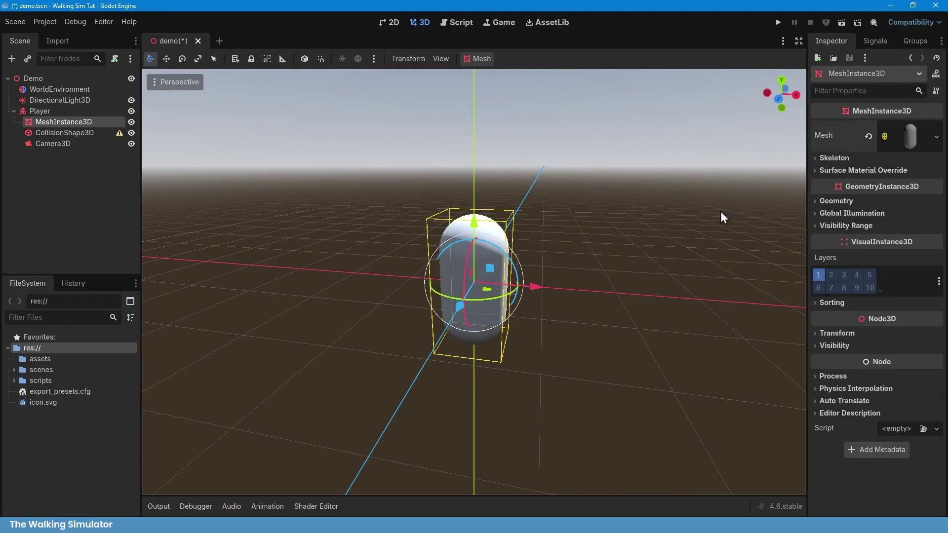
pyautogui.click(116, 133)
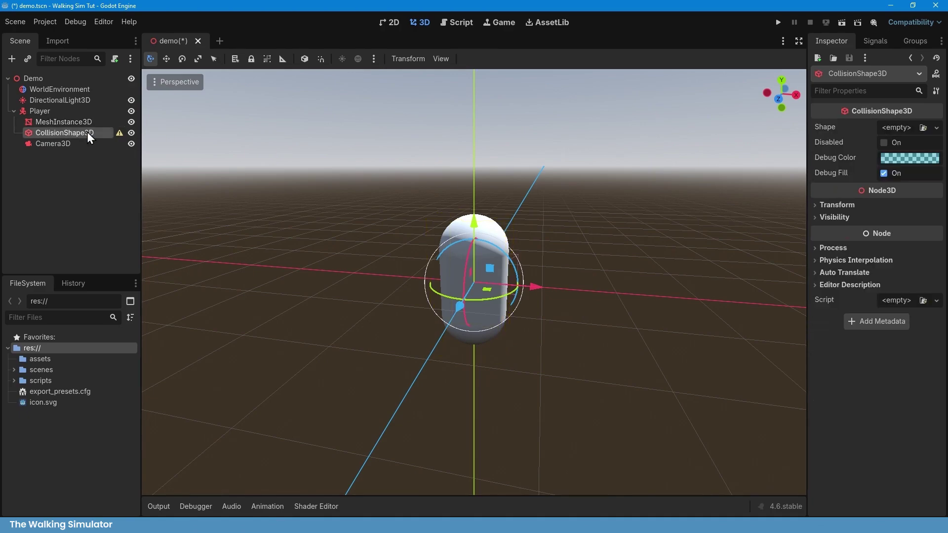
pyautogui.click(937, 128)
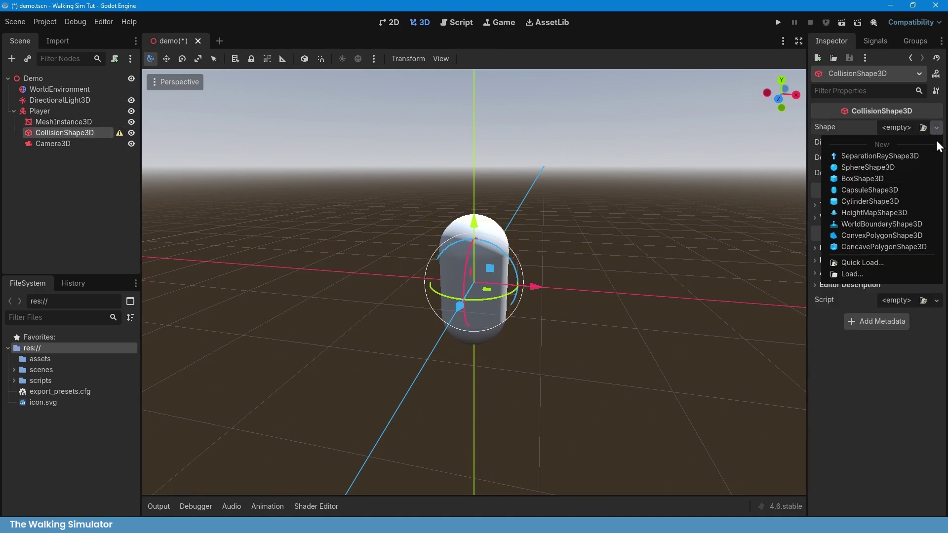
pyautogui.click(897, 192)
pyautogui.scroll(3, 549, 265)
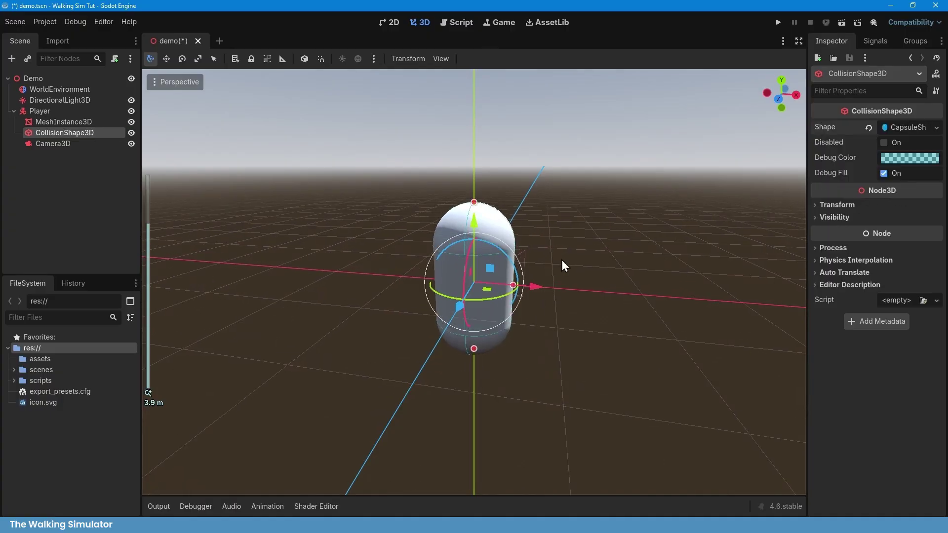
pyautogui.moveTo(613, 267); pyautogui.dragTo(601, 265, button='middle')
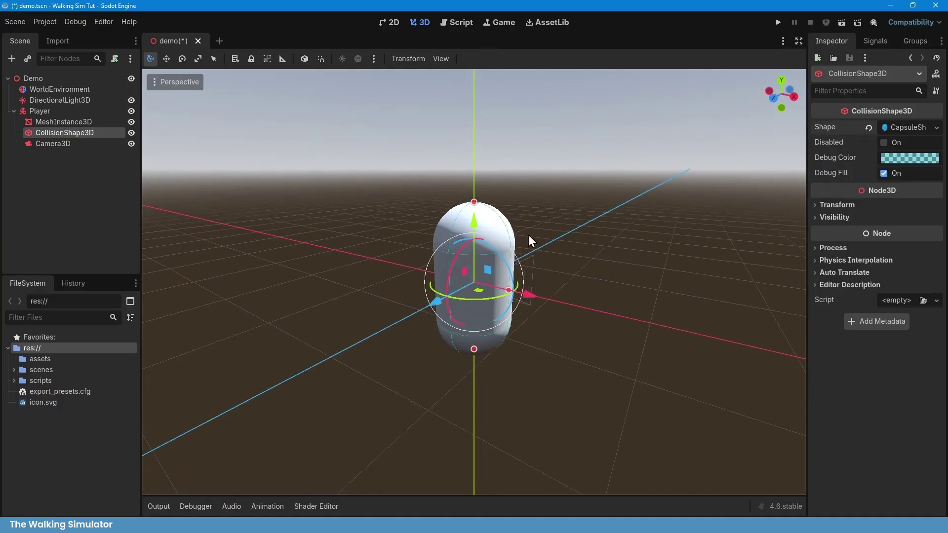
# Raise the player's Camera3D by setting its Y position to 0.5 m.
pyautogui.click(65, 147)
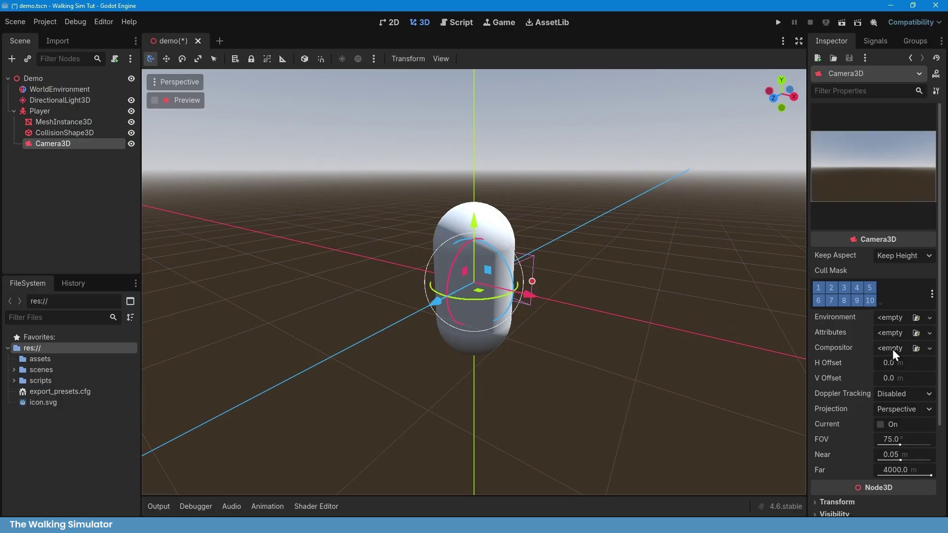
pyautogui.click(879, 390)
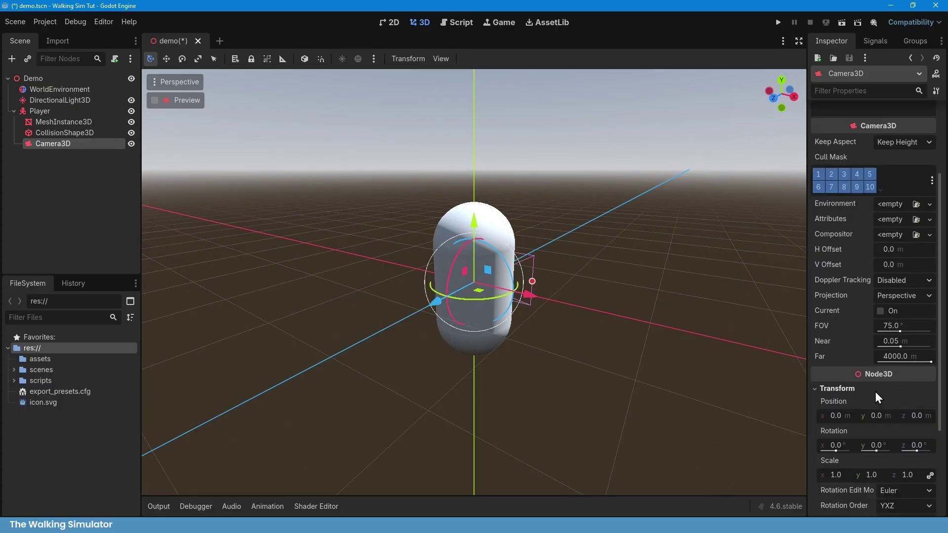
pyautogui.click(876, 416)
pyautogui.write('0.5')
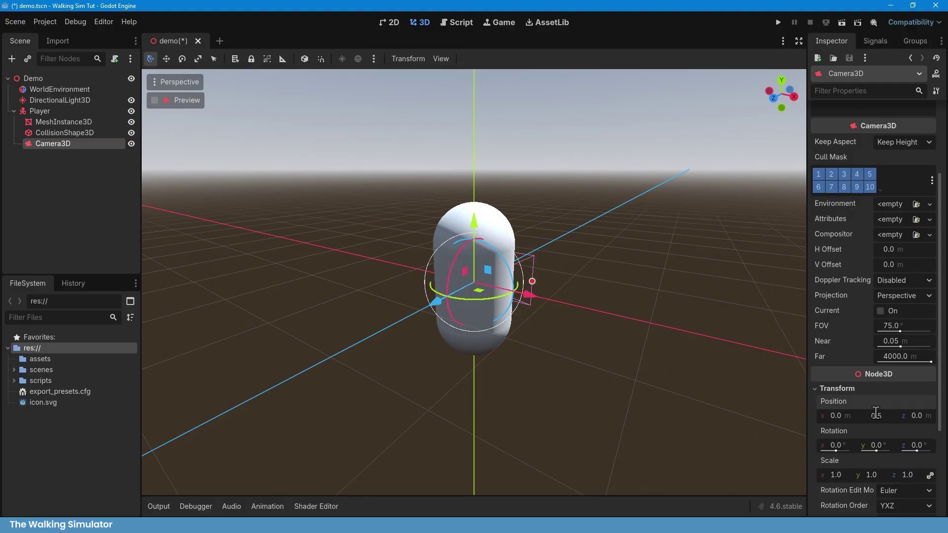
pyautogui.press('Return')
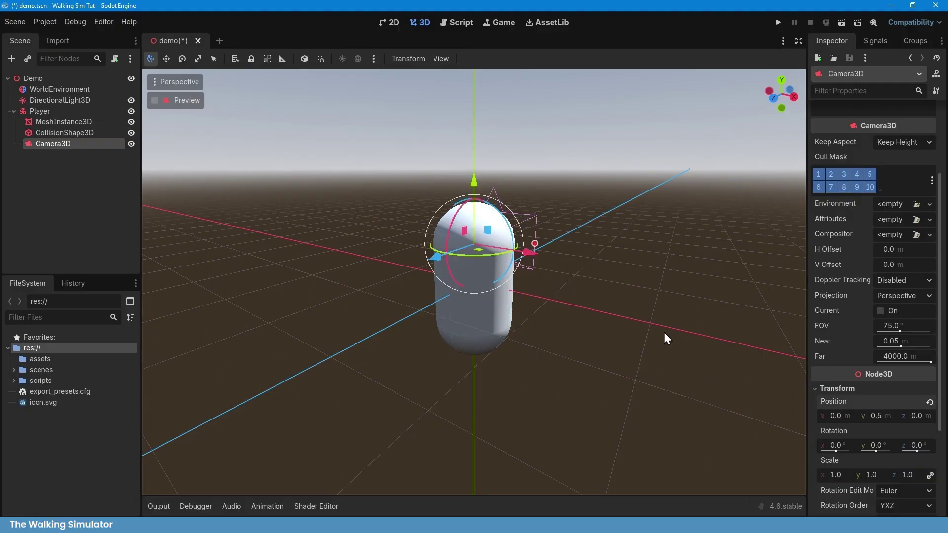
pyautogui.moveTo(665, 334); pyautogui.dragTo(547, 332, button='middle')
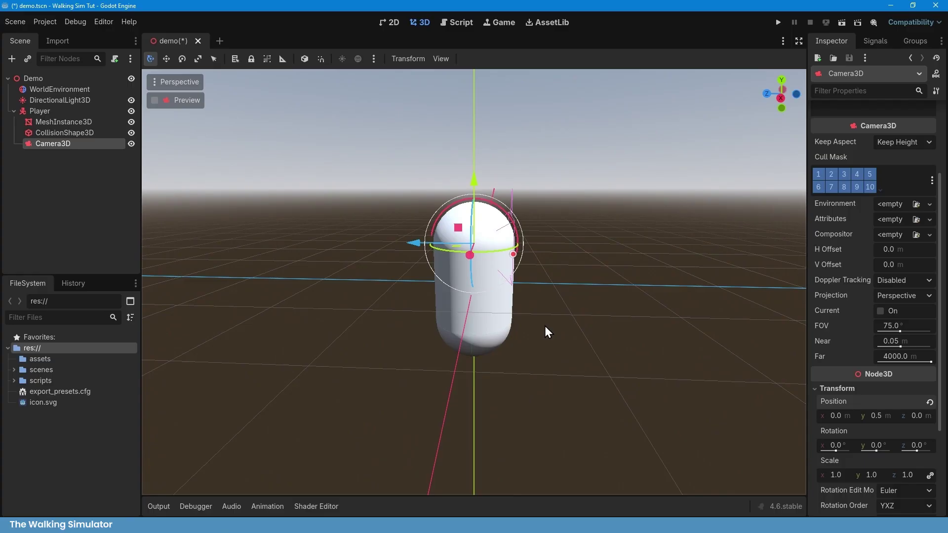
pyautogui.click(378, 268)
pyautogui.moveTo(378, 268); pyautogui.dragTo(311, 258, button='middle')
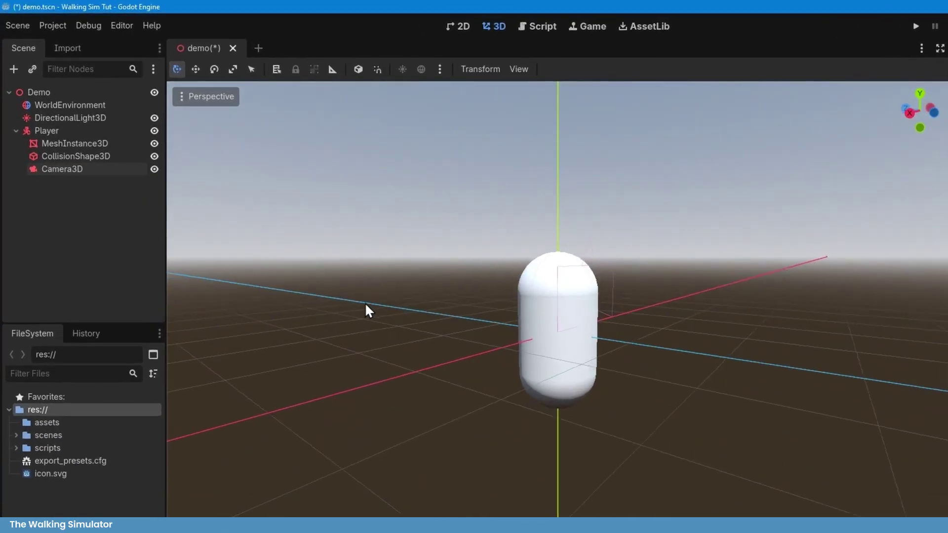
pyautogui.moveTo(365, 305); pyautogui.dragTo(334, 306, button='middle')
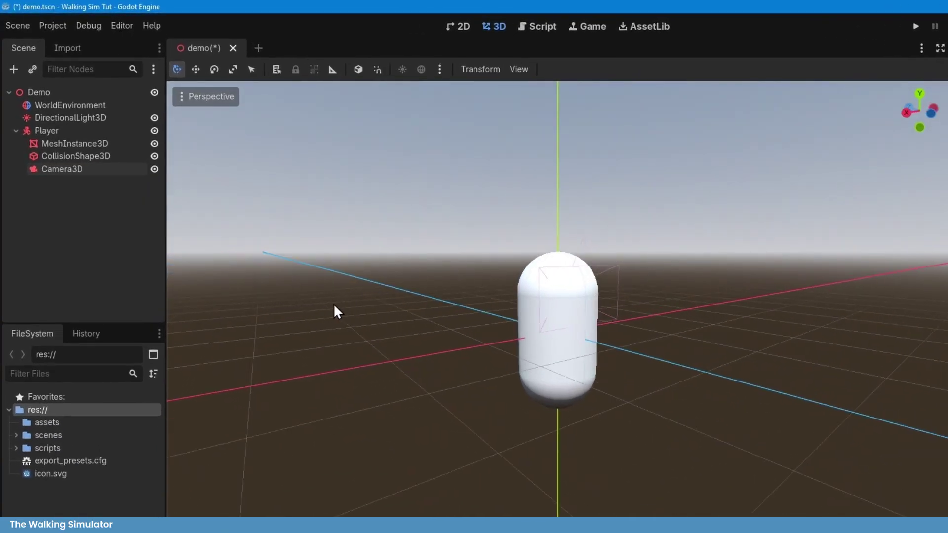
# Attach a new GDScript to Player using the CharacterBody3D Basic Movement template, saved as res://scripts/player.gd.
pyautogui.click(73, 132)
pyautogui.click(135, 69)
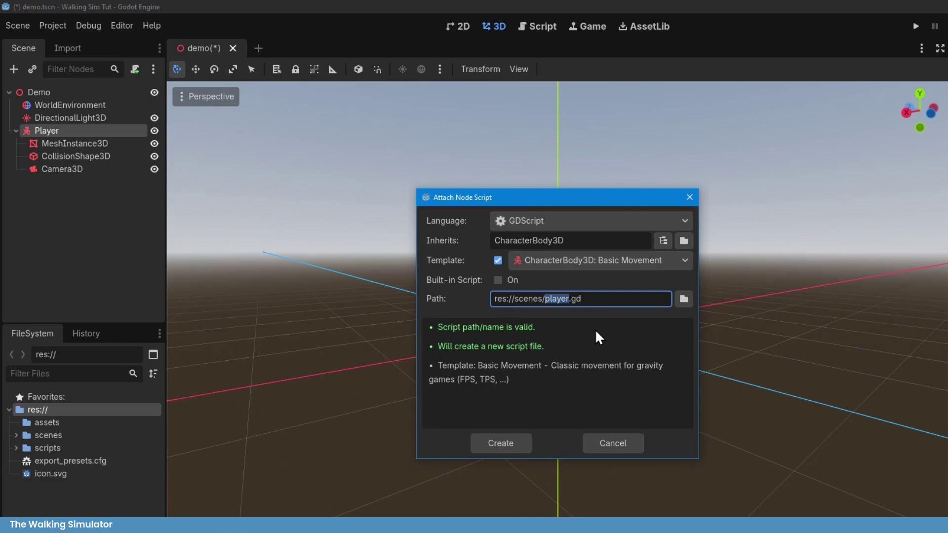
pyautogui.click(683, 300)
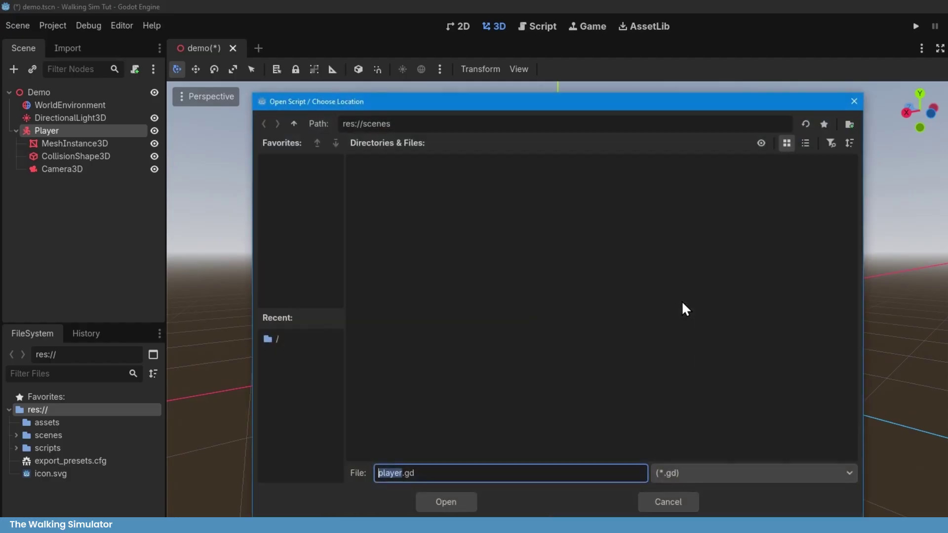
pyautogui.click(296, 124)
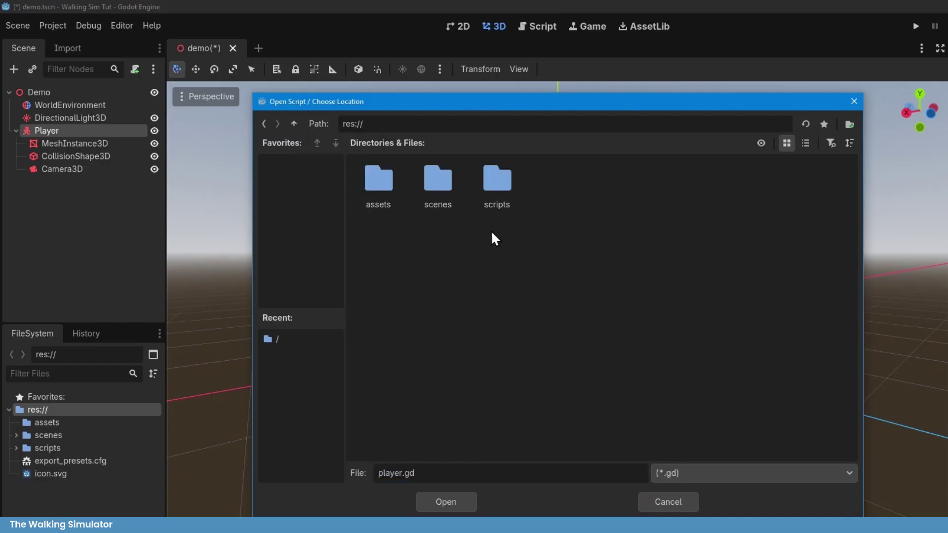
pyautogui.doubleClick(506, 186)
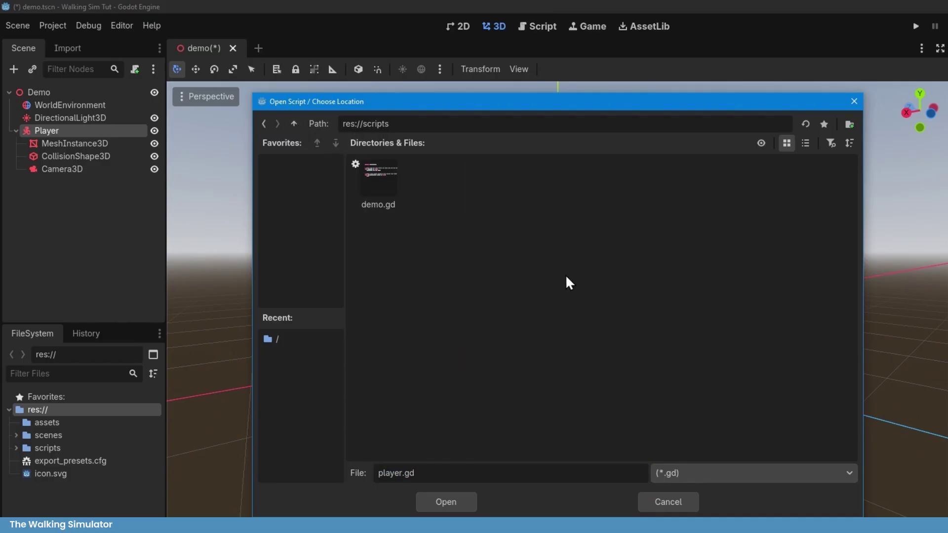
pyautogui.click(469, 499)
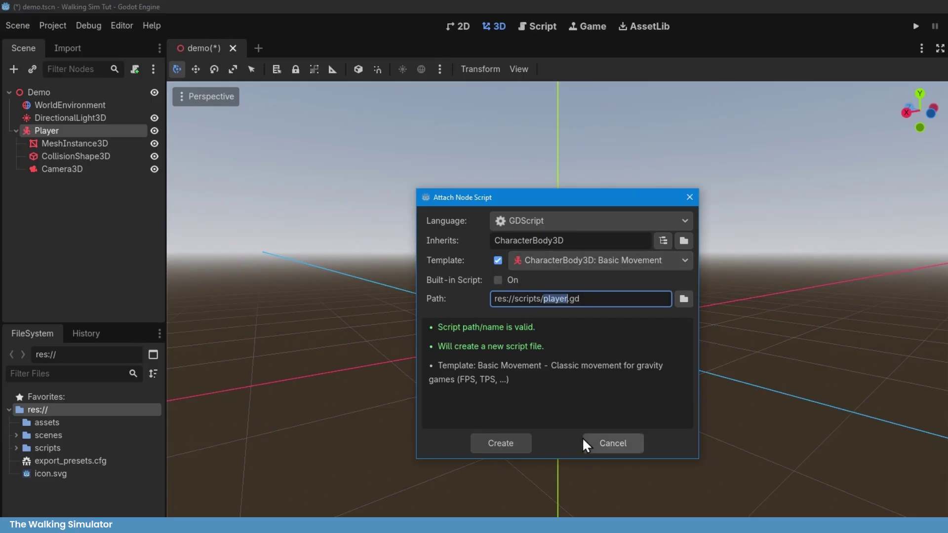
pyautogui.click(513, 445)
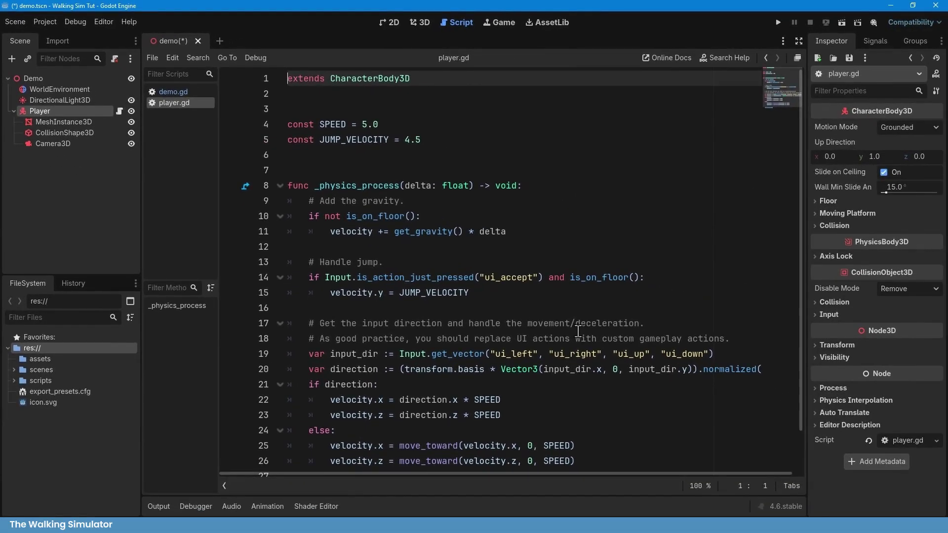
pyautogui.scroll(-1, 578, 331)
pyautogui.scroll(1, 577, 330)
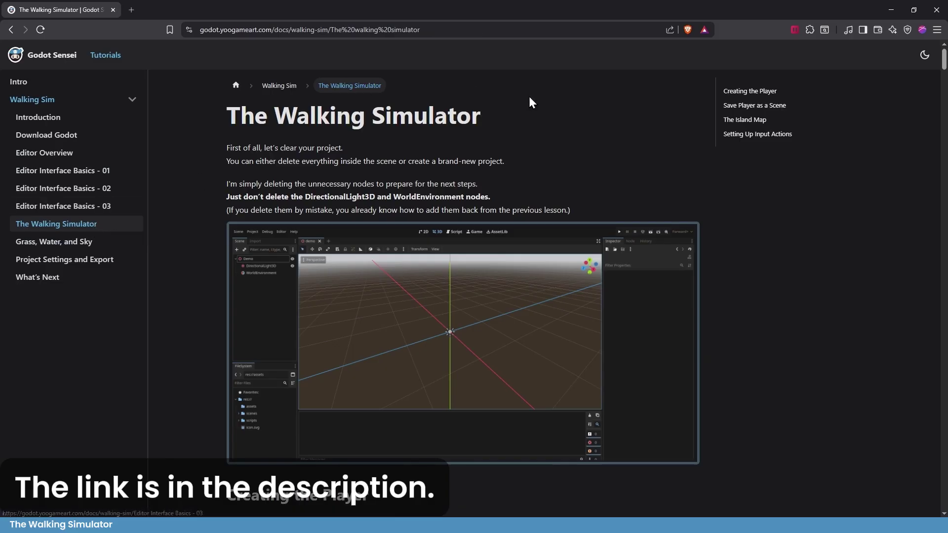
# Replace all code in player.gd with the CharacterBody3D script copied from the tutorial web page, save it, and return to the 3D view.
pyautogui.scroll(-20, 750, 265)
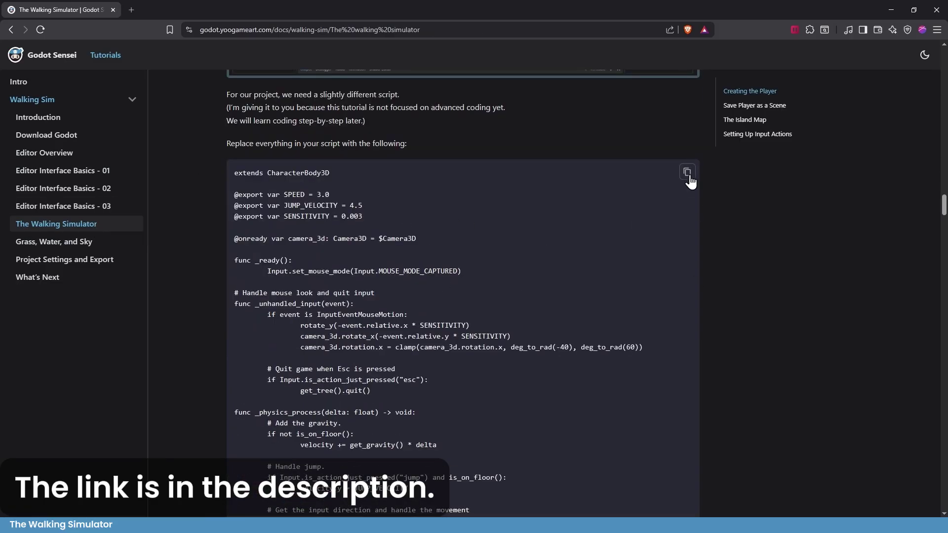
pyautogui.click(690, 177)
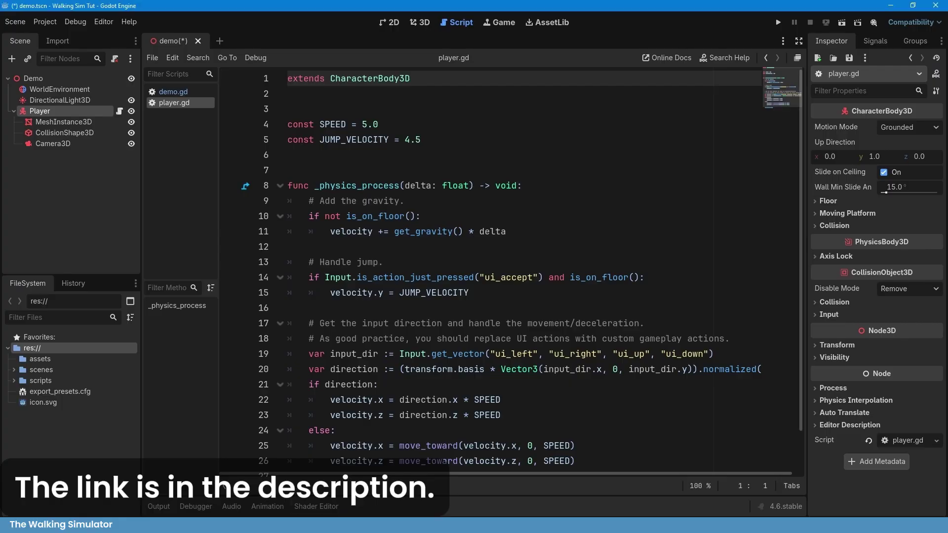
pyautogui.click(525, 302)
pyautogui.hotkey('ctrl', 'a')
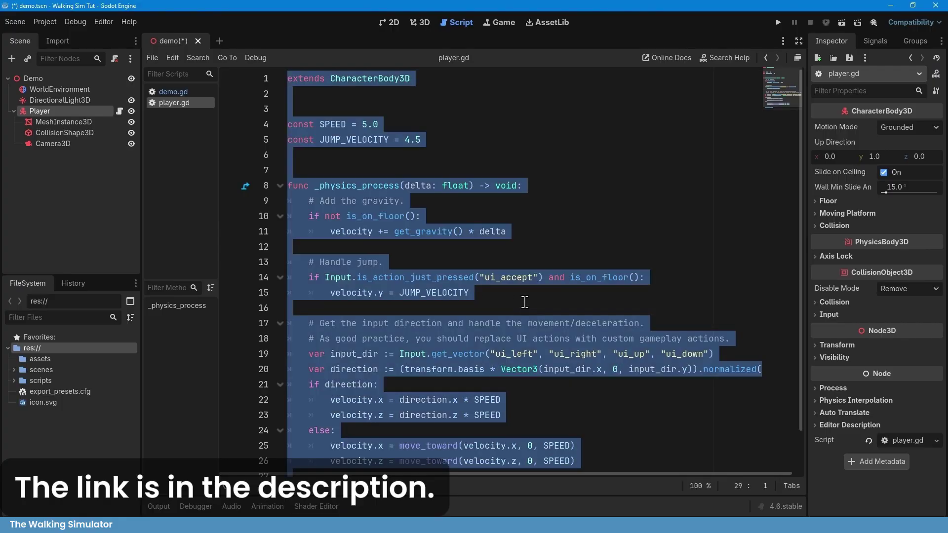
pyautogui.press('BackSpace')
pyautogui.hotkey('ctrl', 'v')
pyautogui.scroll(6, 525, 302)
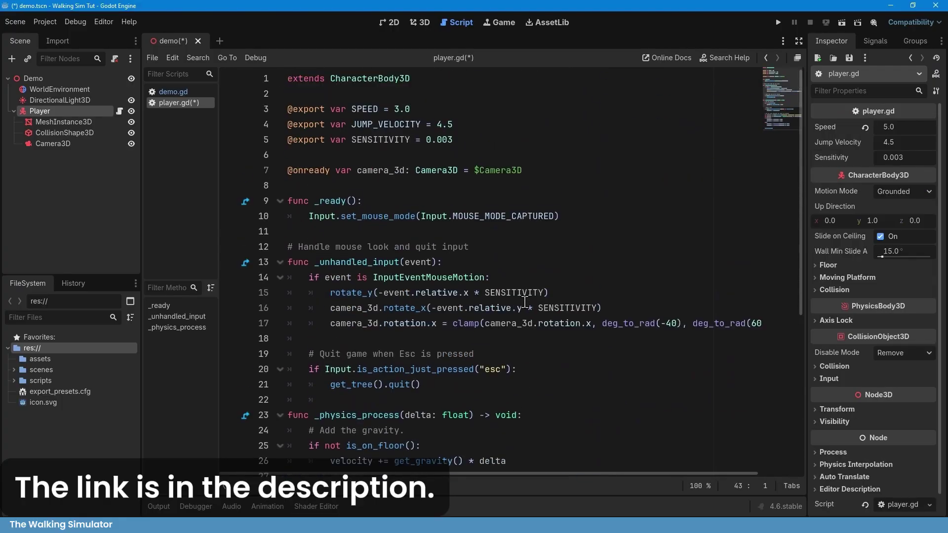
pyautogui.hotkey('ctrl', 's')
pyautogui.hotkey('ctrl', 'F2')
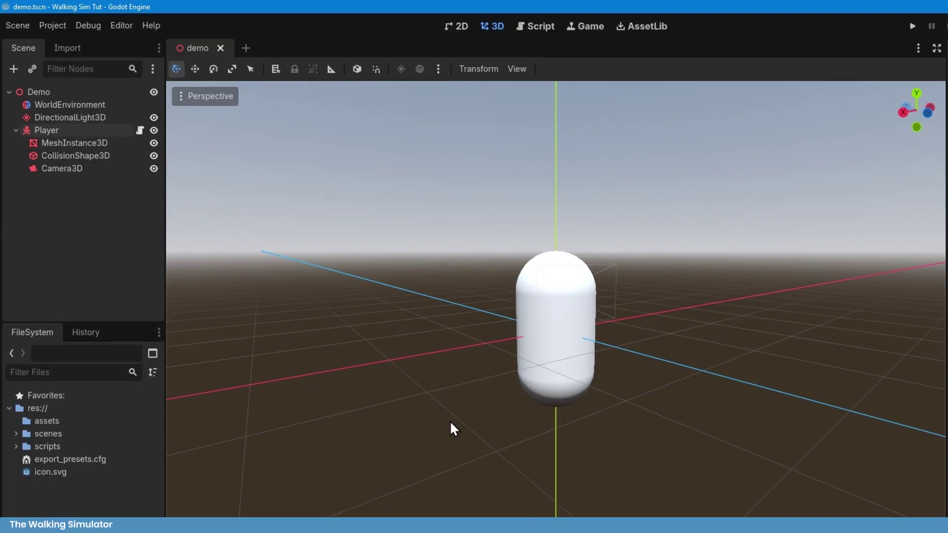
# Save the Player branch as its own scene, player.tscn, in res://scenes.
pyautogui.click(117, 130)
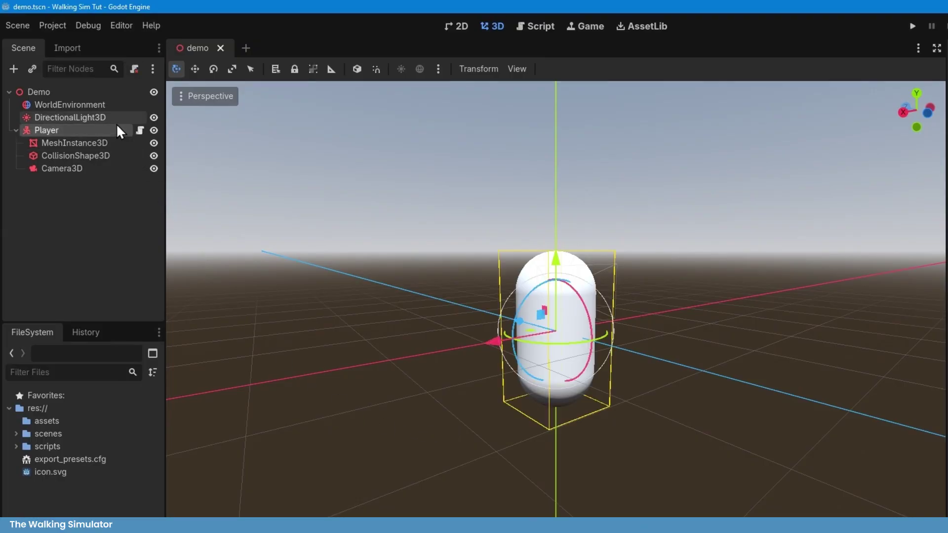
pyautogui.rightClick(114, 128)
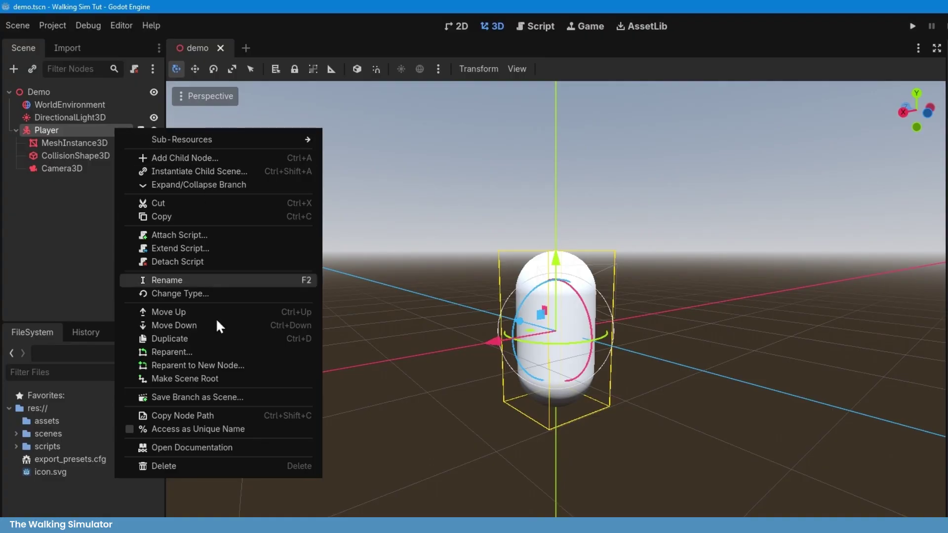
pyautogui.click(241, 397)
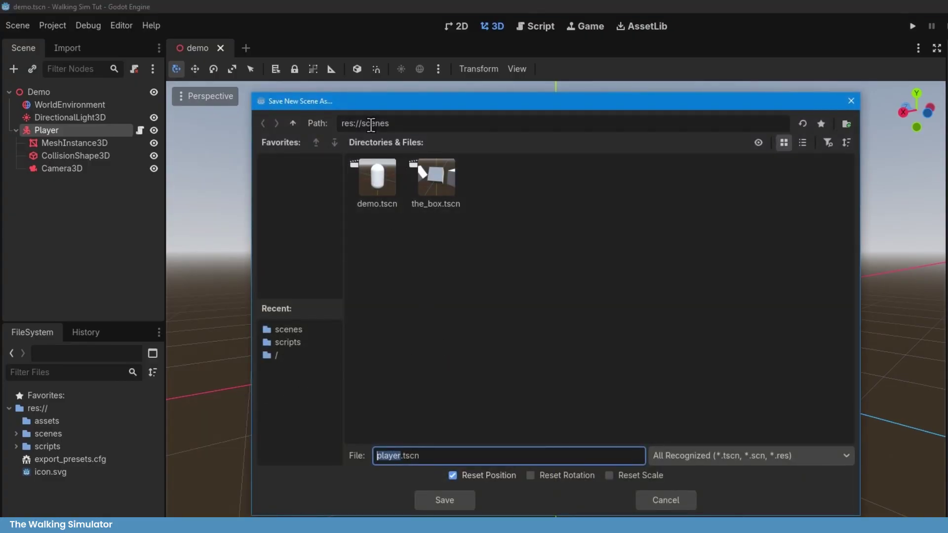
pyautogui.click(439, 502)
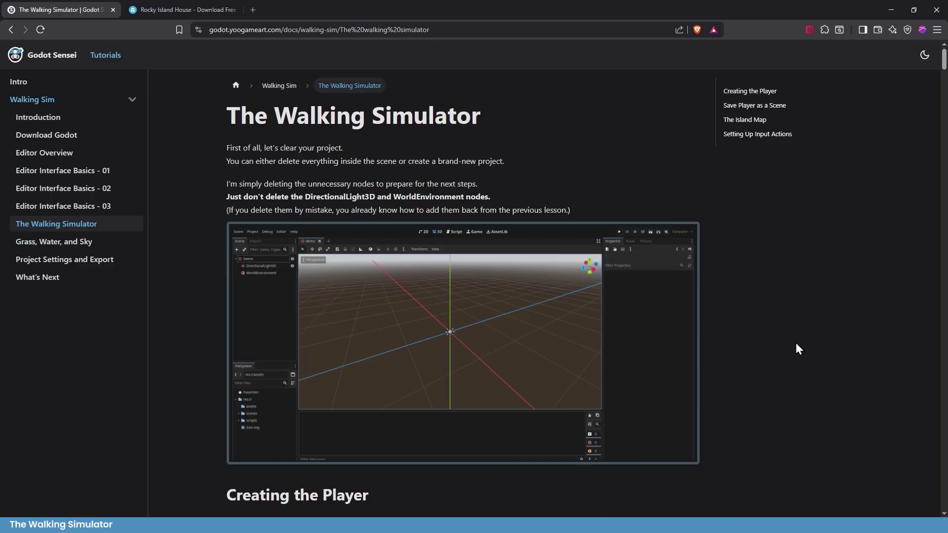
# Find The Island Map section of the web tutorial and open the Rocky Island House download options on Sketchfab, noting the original gltf format.
pyautogui.click(752, 120)
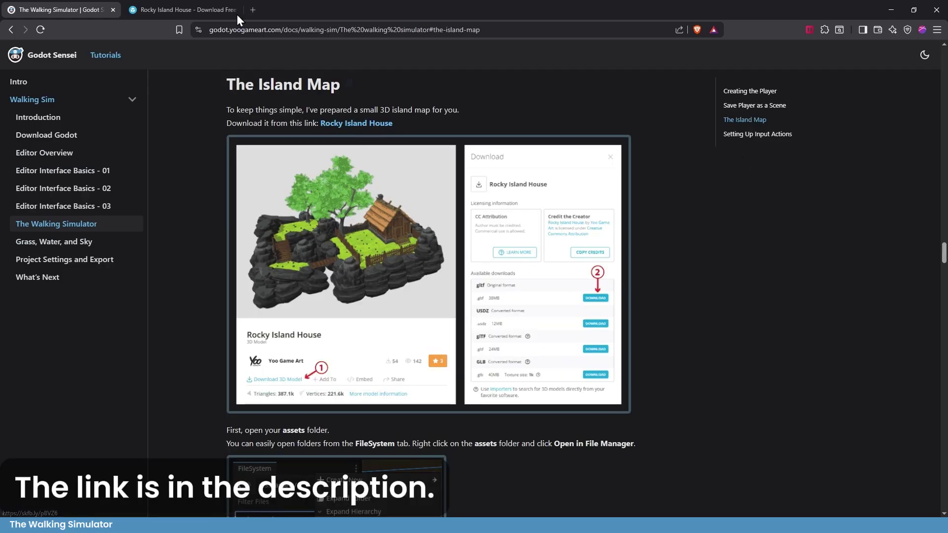
pyautogui.click(210, 3)
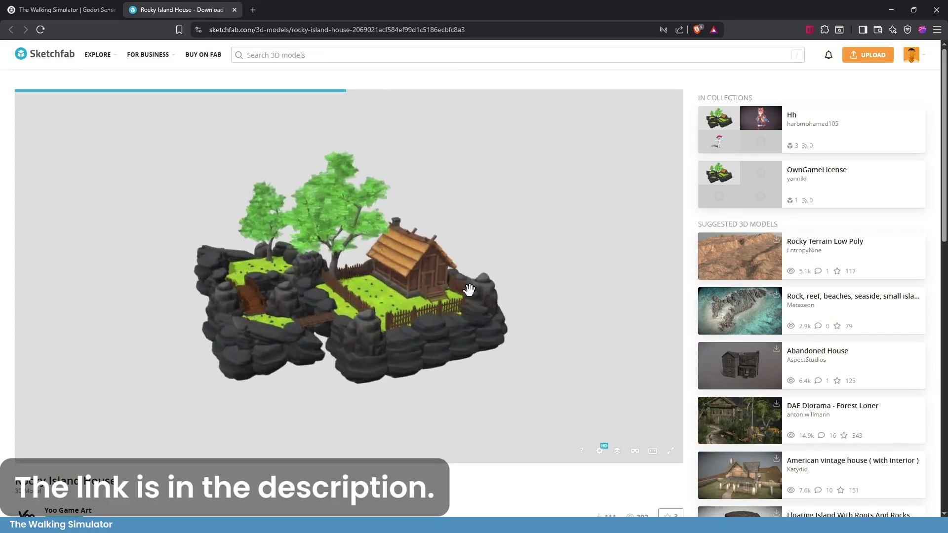
pyautogui.scroll(-5, 639, 484)
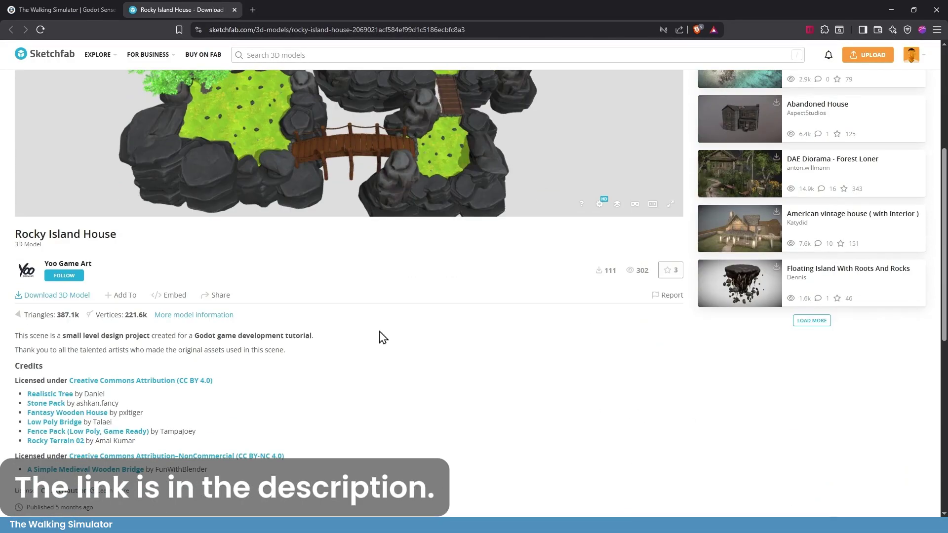
pyautogui.click(76, 298)
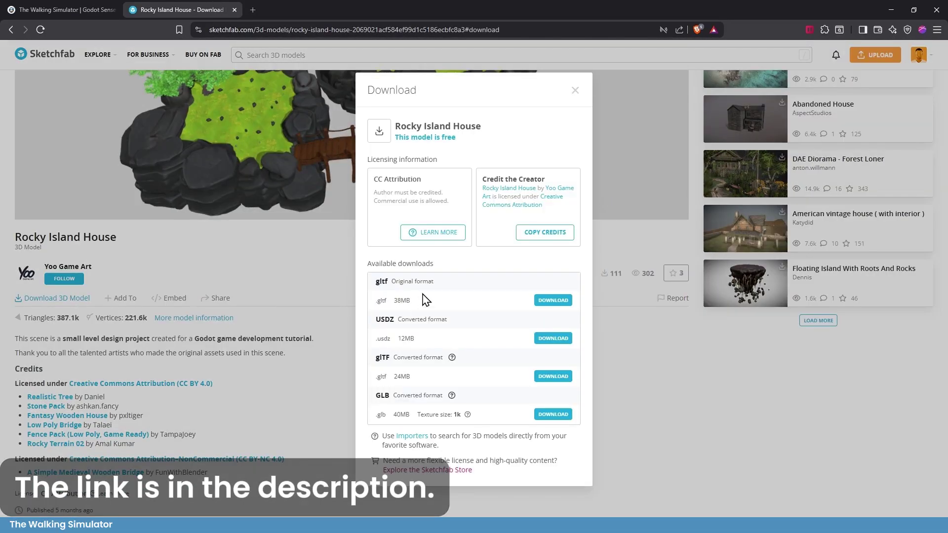
pyautogui.moveTo(374, 283); pyautogui.dragTo(447, 282)
pyautogui.click(450, 282)
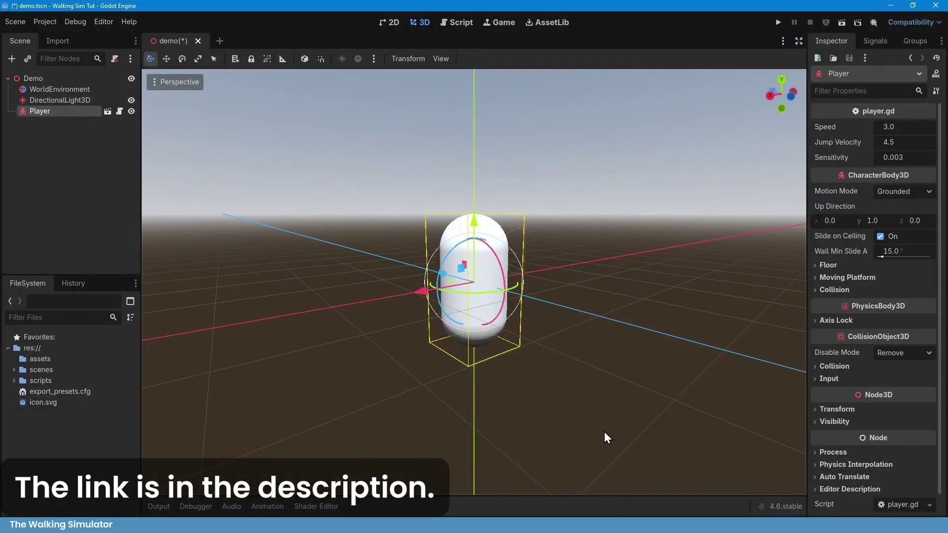
# Back in Godot, deselect Player and open the project's assets folder in the system file manager.
pyautogui.click(607, 438)
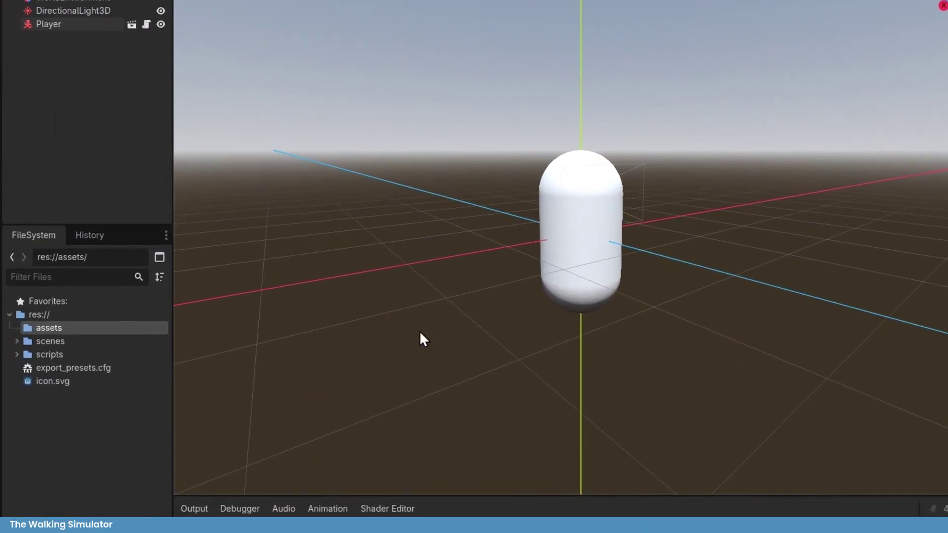
pyautogui.rightClick(105, 327)
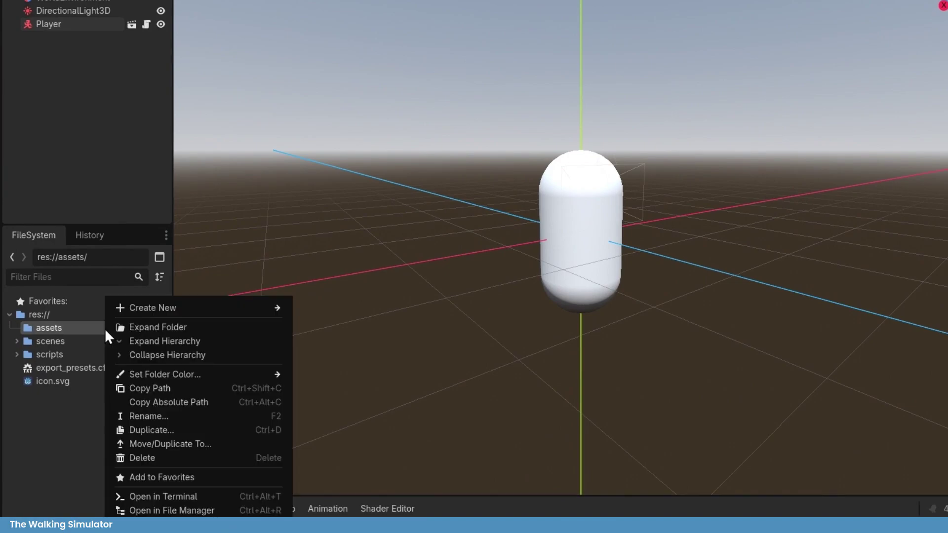
pyautogui.click(220, 511)
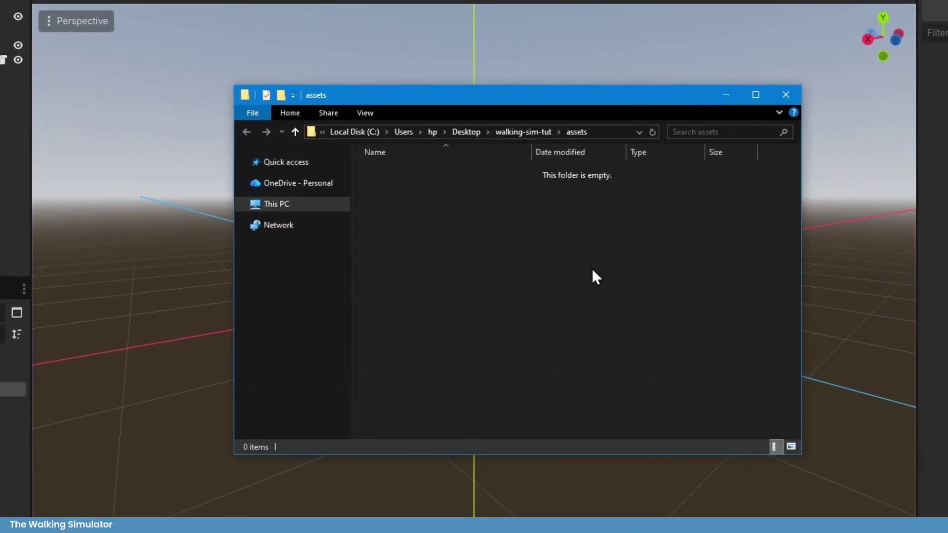
# Extract rocky-island-house.zip in the Downloads folder to its default rocky-island-house folder.
pyautogui.click(126, 532)
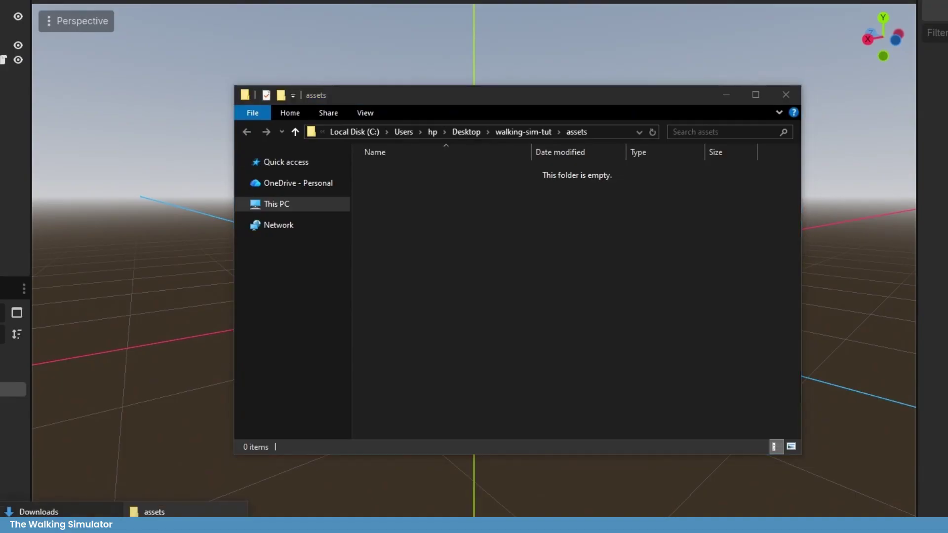
pyautogui.click(64, 531)
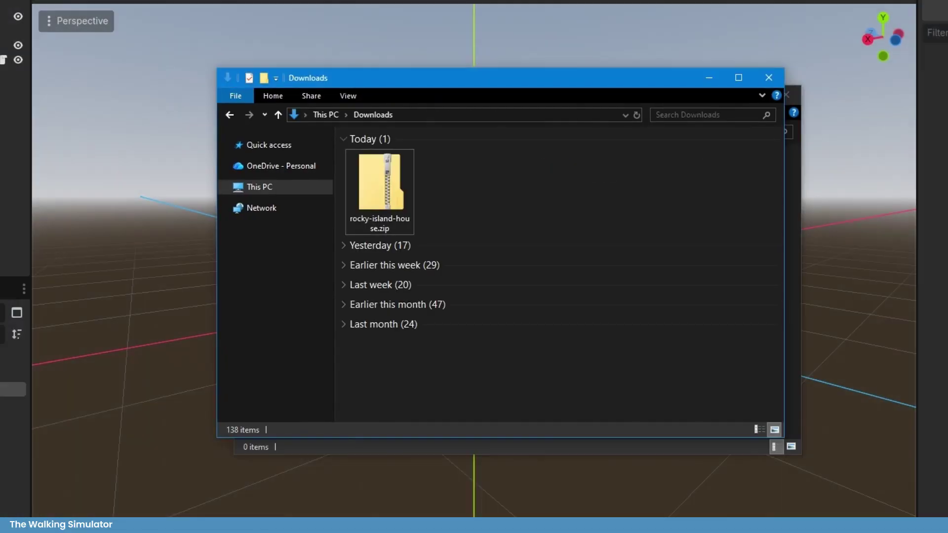
pyautogui.click(385, 197)
pyautogui.rightClick(402, 185)
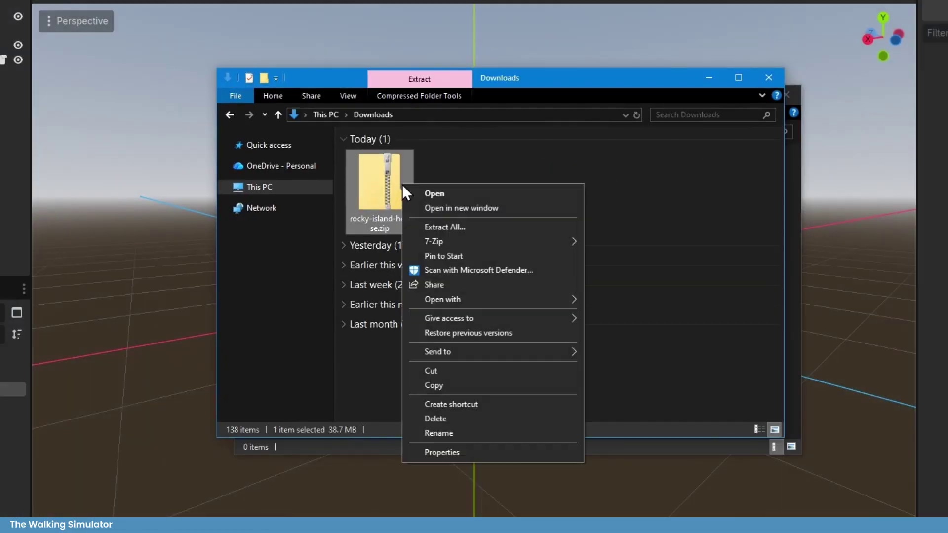
pyautogui.click(454, 226)
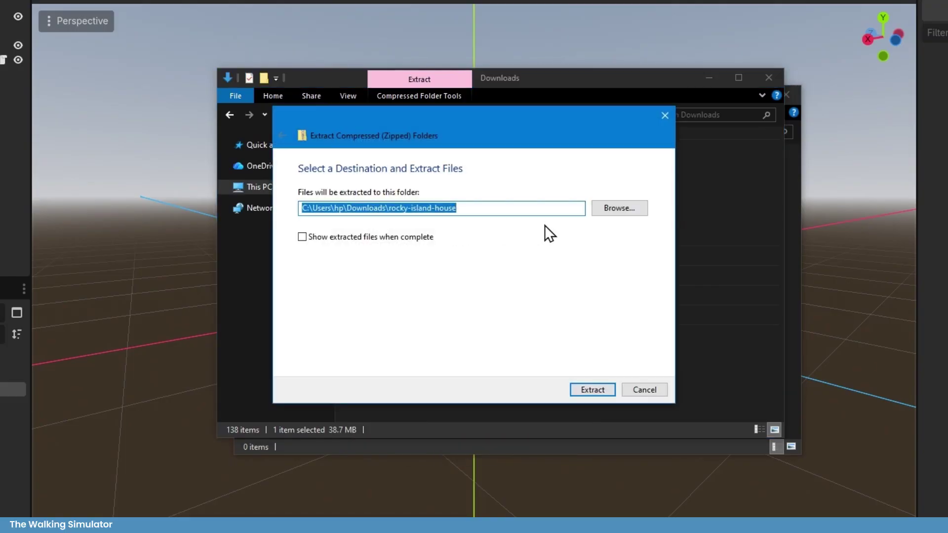
pyautogui.click(592, 392)
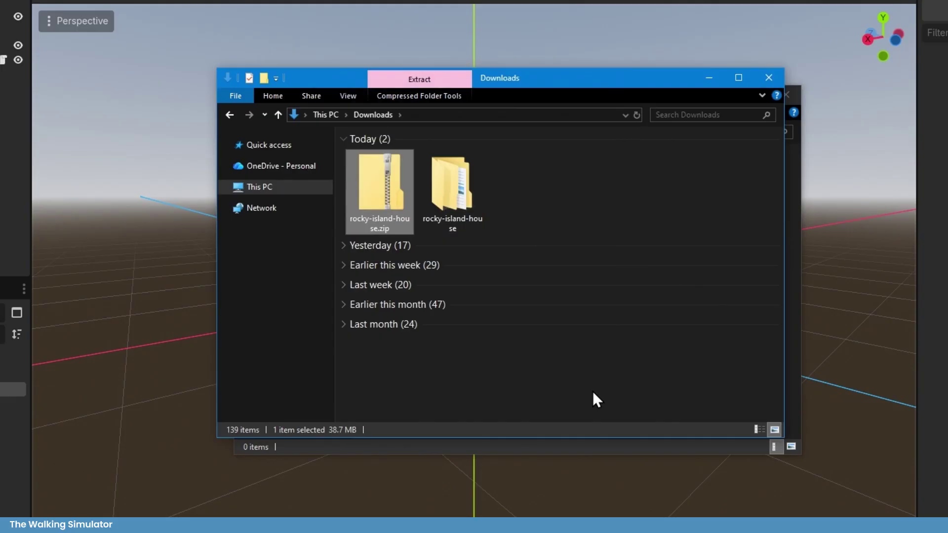
# Extract Map.zip from the source folder of the unpacked rocky-island-house into a Map folder beside it.
pyautogui.click(468, 222)
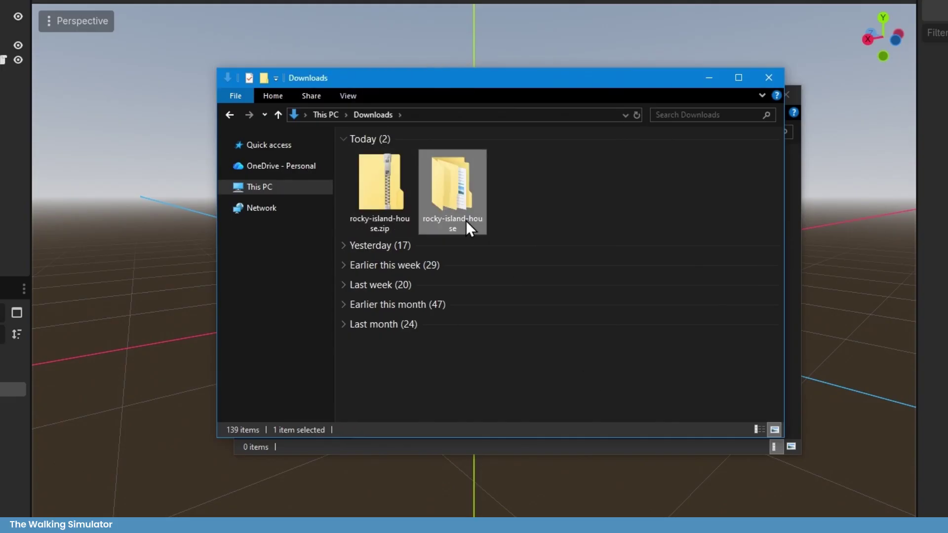
pyautogui.doubleClick(461, 203)
pyautogui.click(375, 156)
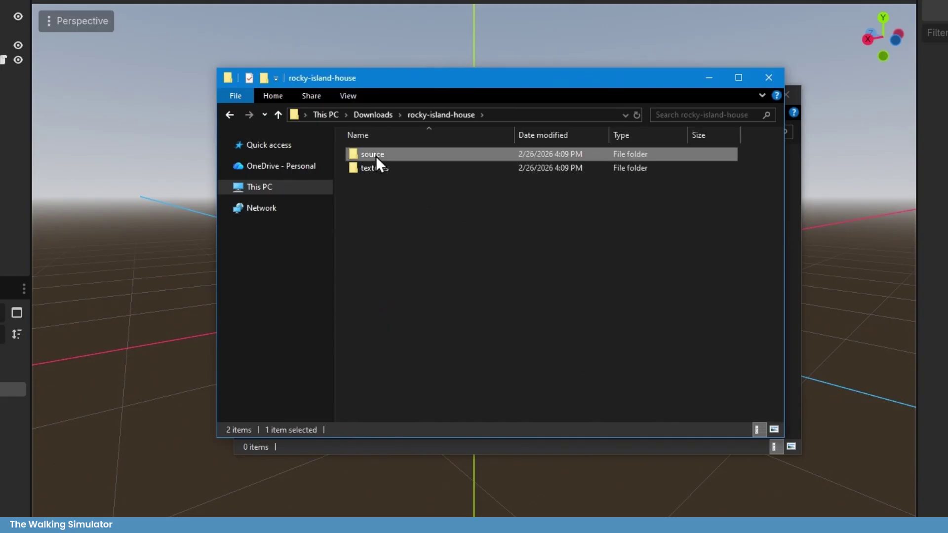
pyautogui.doubleClick(375, 156)
pyautogui.click(393, 155)
pyautogui.rightClick(393, 156)
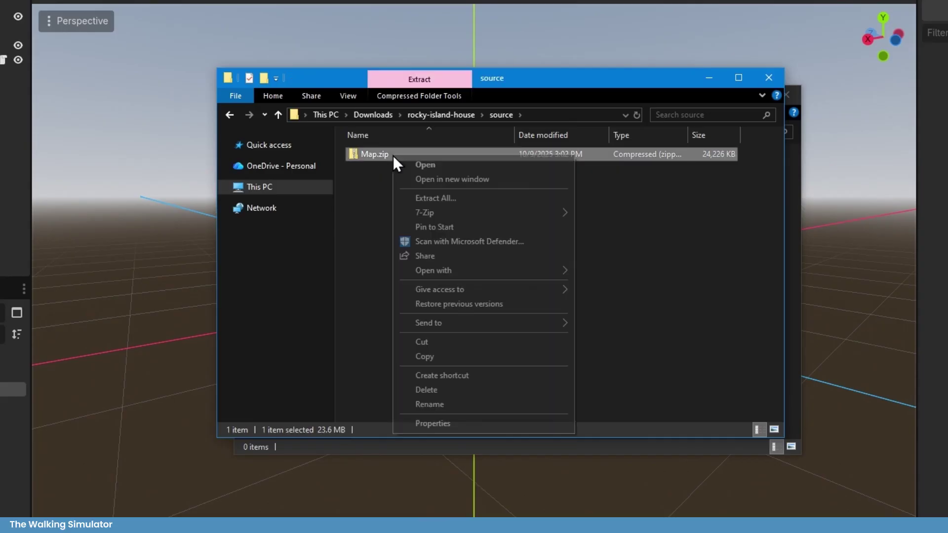
pyautogui.click(470, 198)
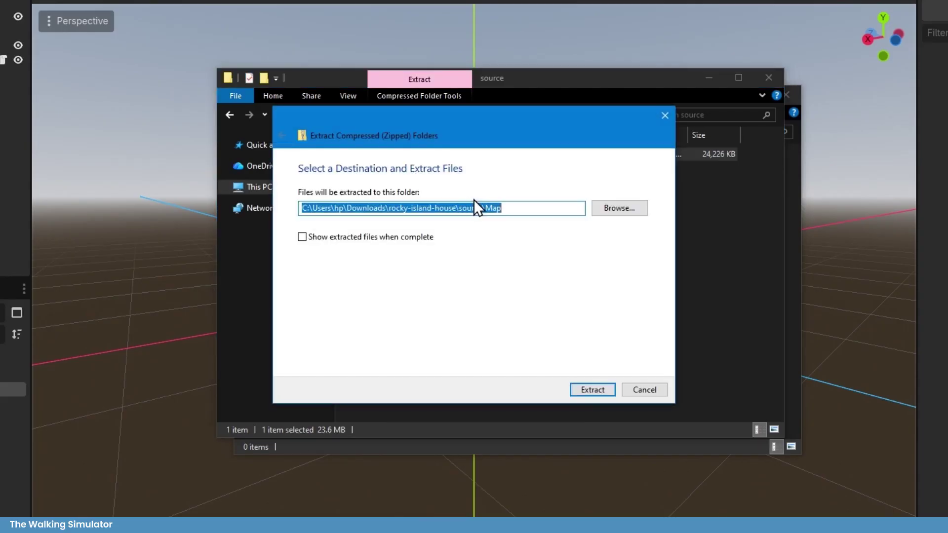
pyautogui.click(592, 390)
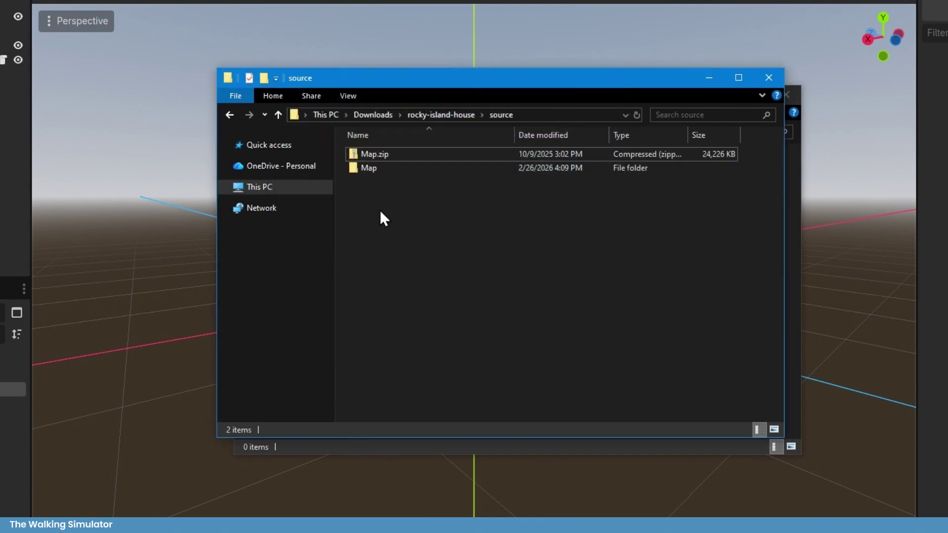
# Copy the extracted Map folder into the walking-sim-tut project's assets folder.
pyautogui.click(380, 170)
pyautogui.rightClick(380, 170)
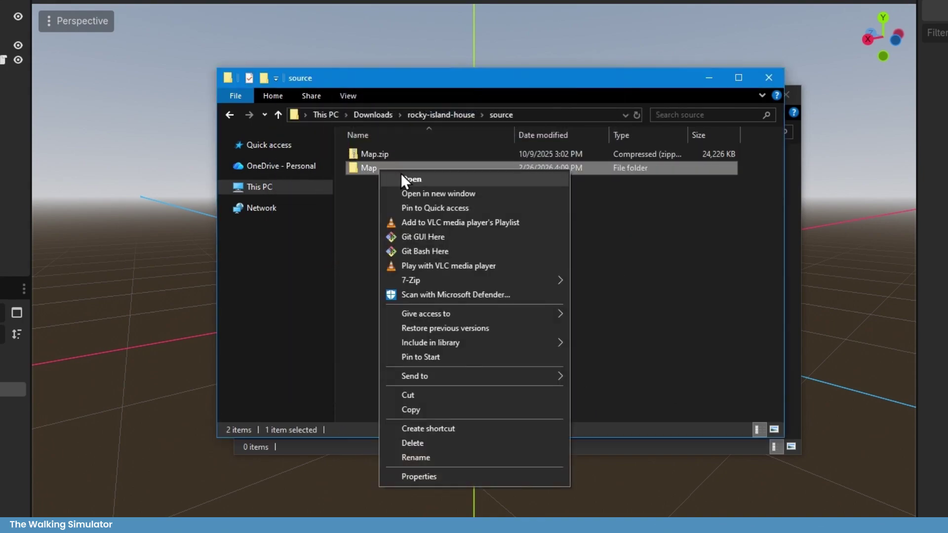
pyautogui.click(441, 407)
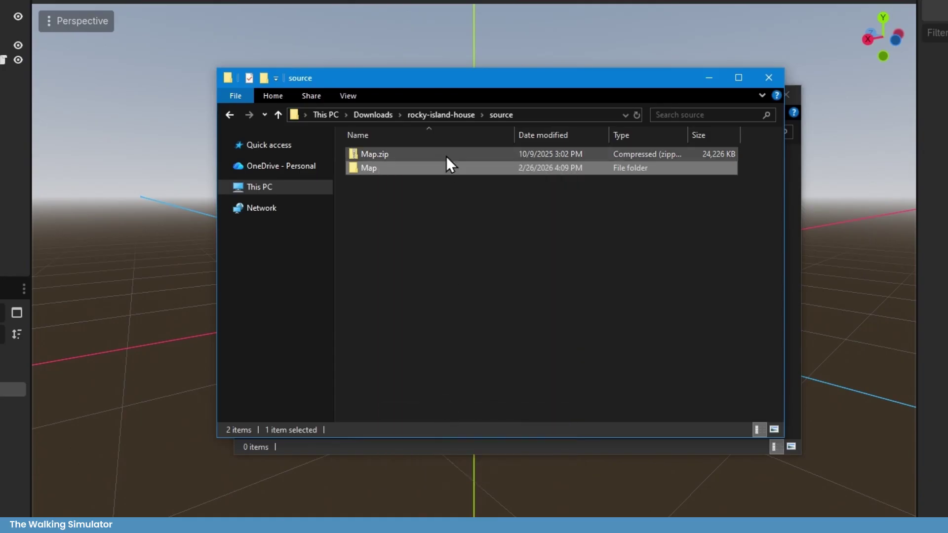
pyautogui.moveTo(420, 75); pyautogui.dragTo(691, 201)
pyautogui.click(422, 230)
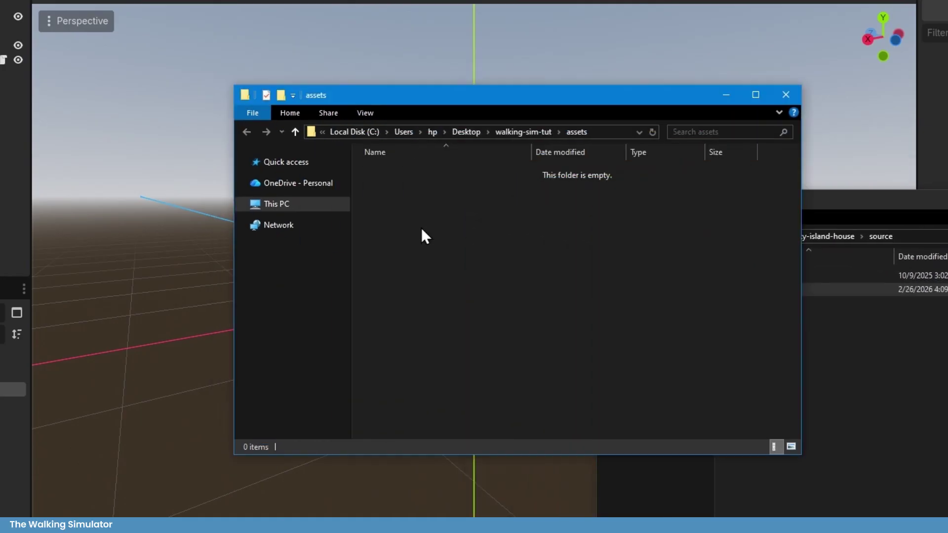
pyautogui.rightClick(396, 221)
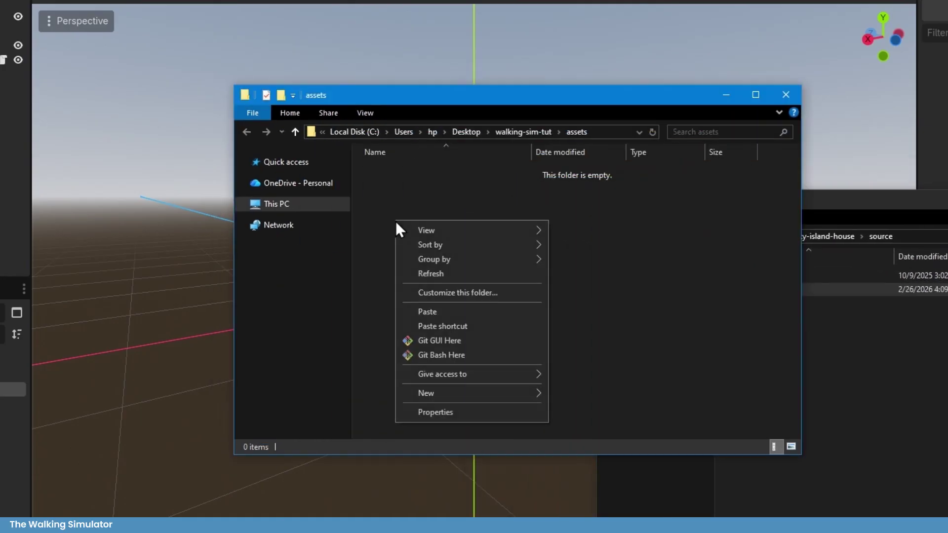
pyautogui.click(462, 312)
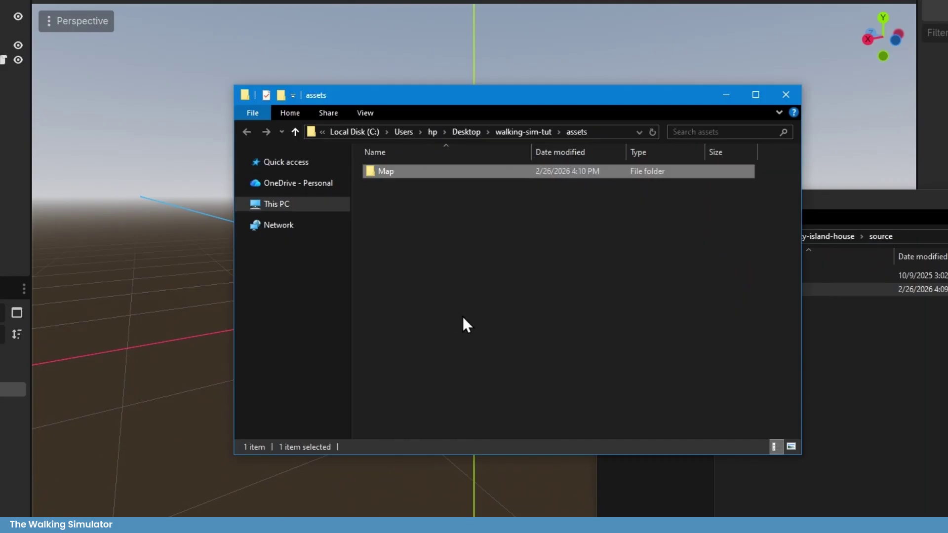
# Check the files inside the copied Map folder and switch back to Godot so the project picks them up.
pyautogui.doubleClick(419, 176)
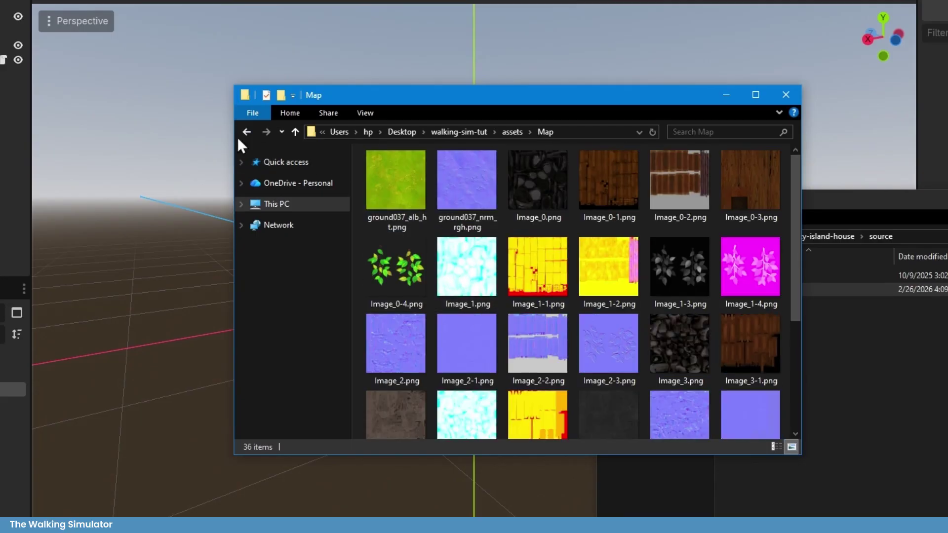
pyautogui.click(245, 133)
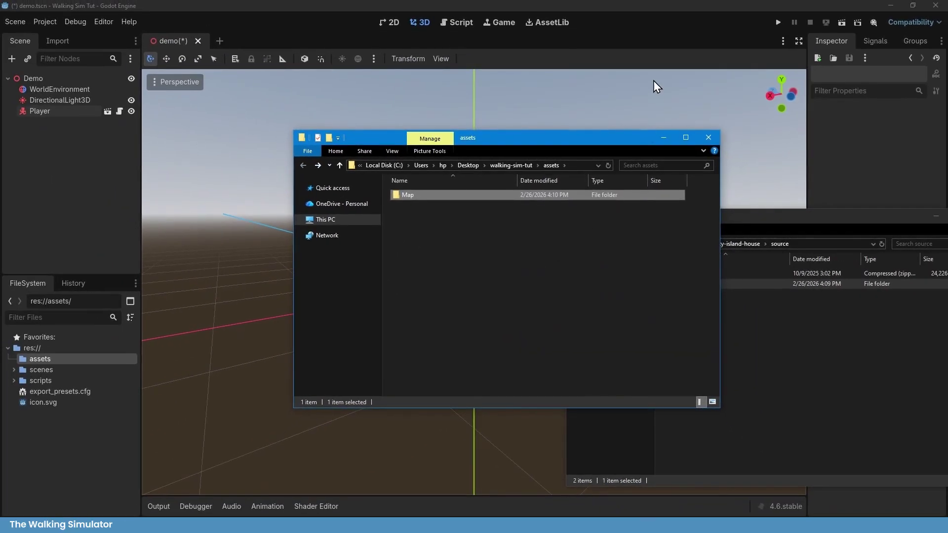
pyautogui.click(683, 5)
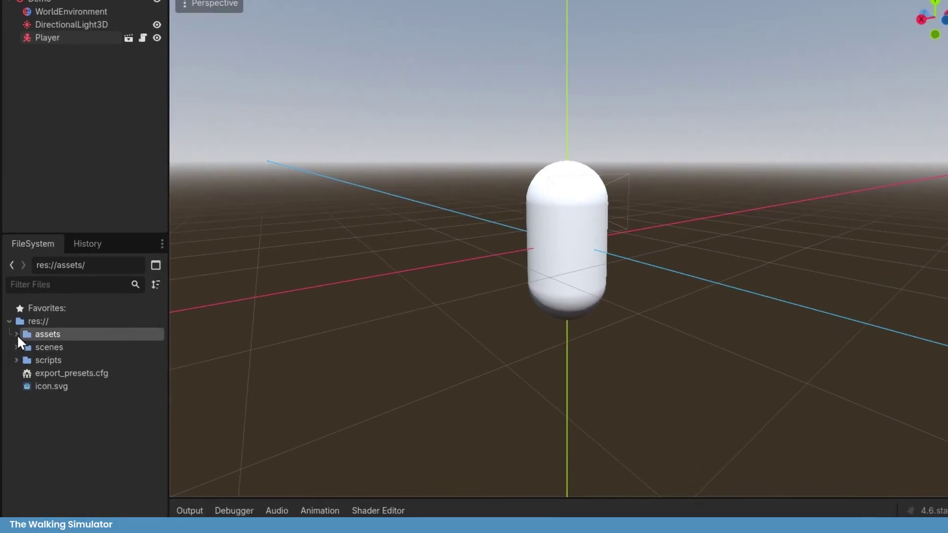
# Find Map.gltf in the project's assets and instantiate it in the Demo scene, checking the islands from several angles.
pyautogui.click(16, 334)
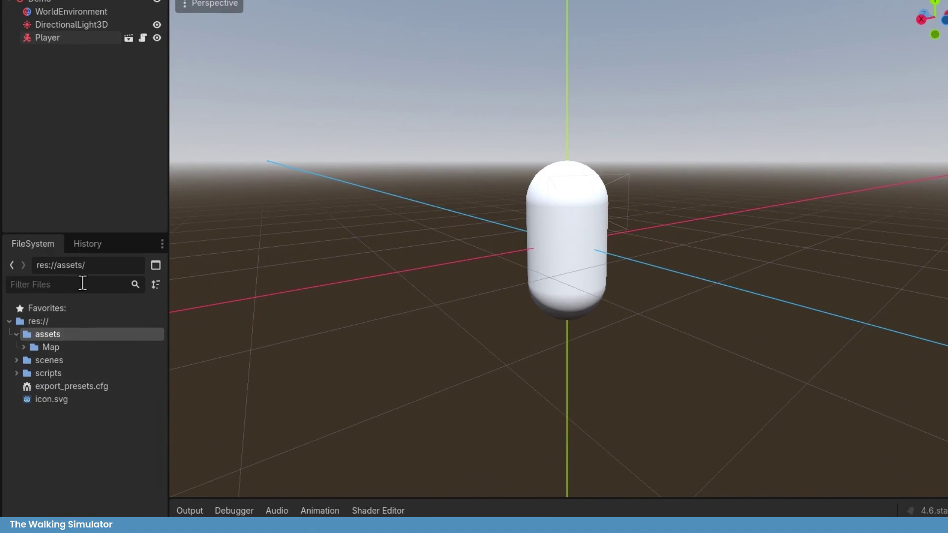
pyautogui.write('map')
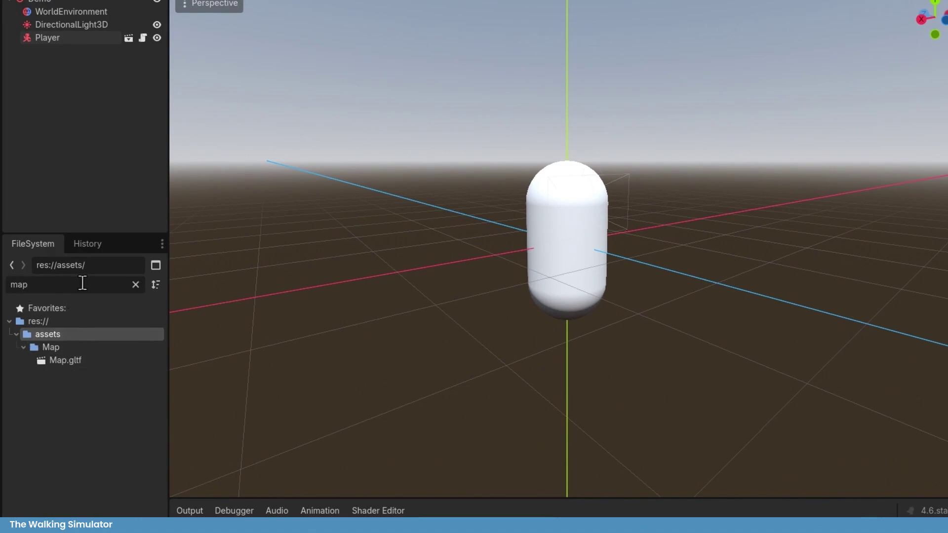
pyautogui.click(76, 362)
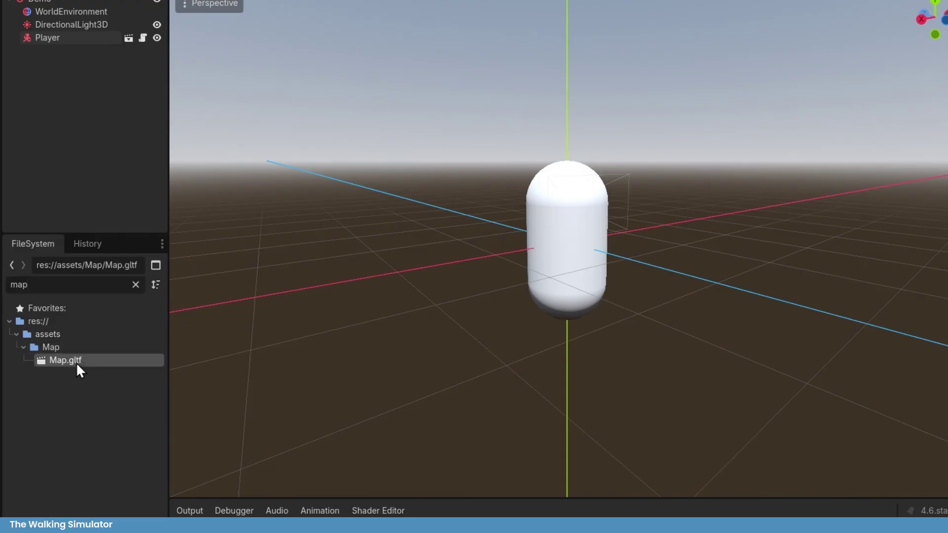
pyautogui.rightClick(114, 363)
pyautogui.click(188, 282)
pyautogui.scroll(-5, 483, 382)
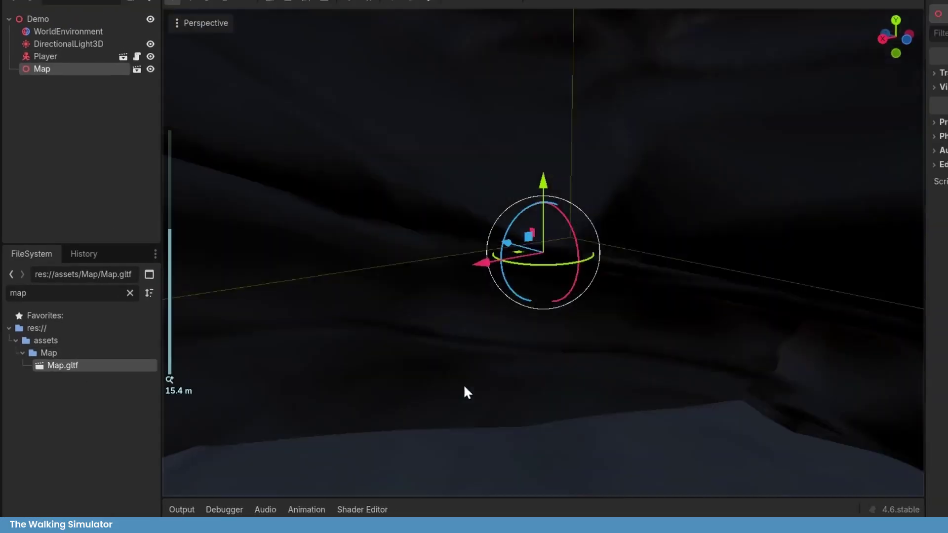
pyautogui.scroll(-15, 465, 388)
pyautogui.scroll(2, 464, 388)
pyautogui.moveTo(464, 388); pyautogui.dragTo(499, 390, button='middle')
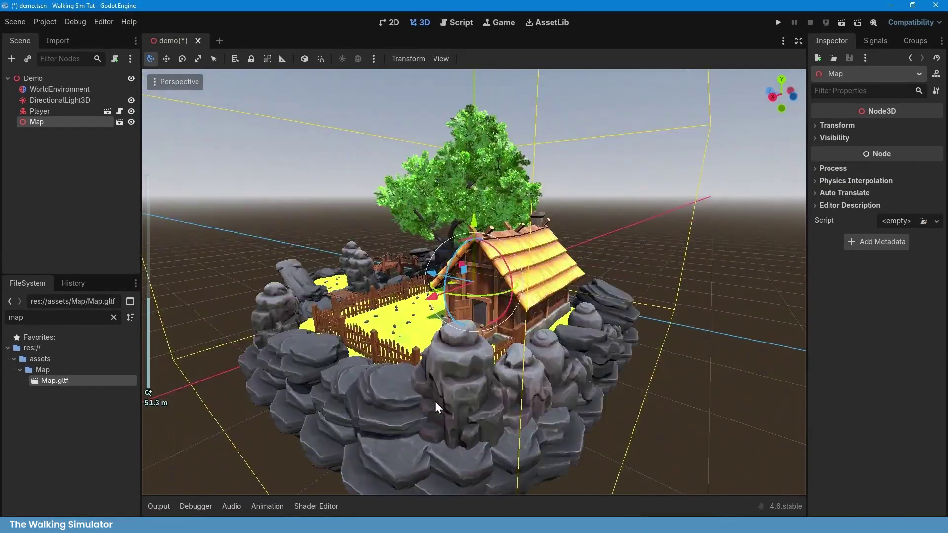
pyautogui.moveTo(437, 408); pyautogui.dragTo(596, 440, button='middle')
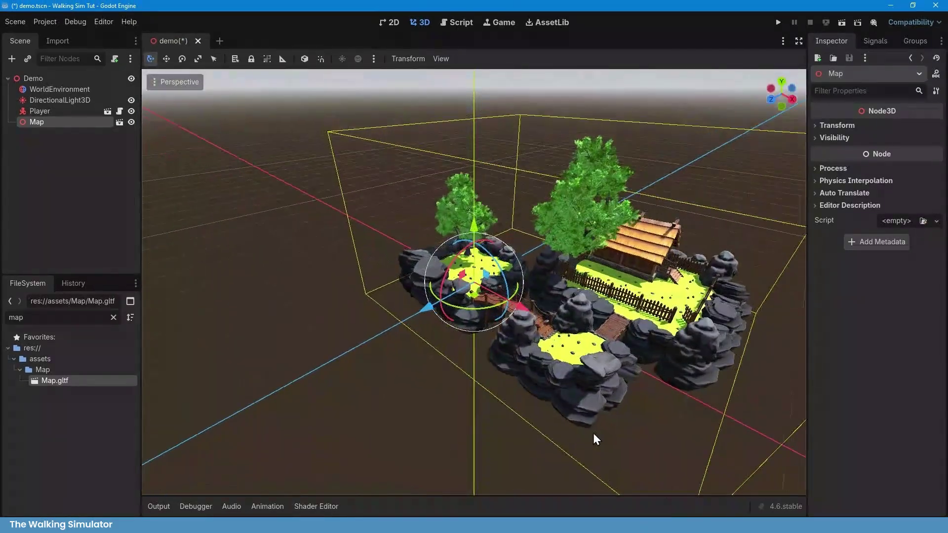
pyautogui.scroll(3, 504, 383)
pyautogui.click(351, 397)
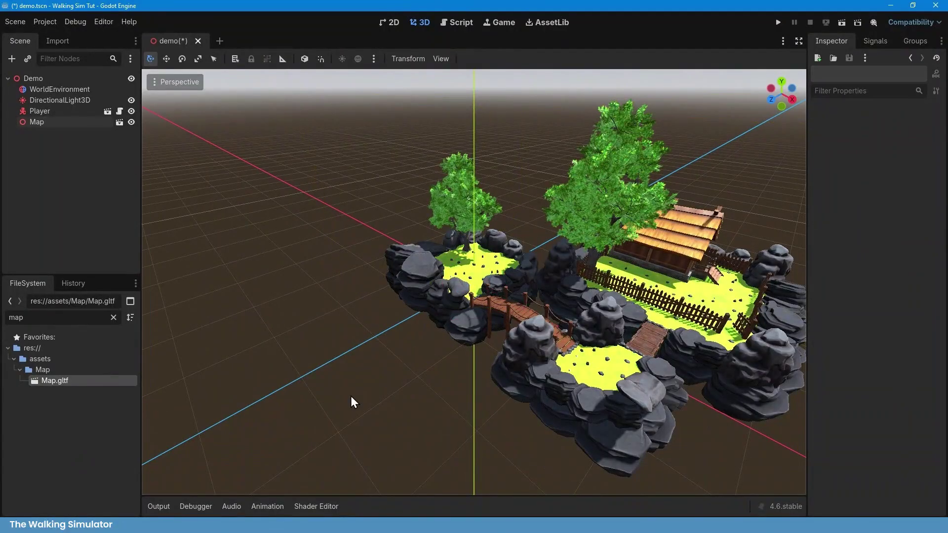
# Raise the Player vertically so it stands above the grass of the small island beside the bridge.
pyautogui.click(53, 111)
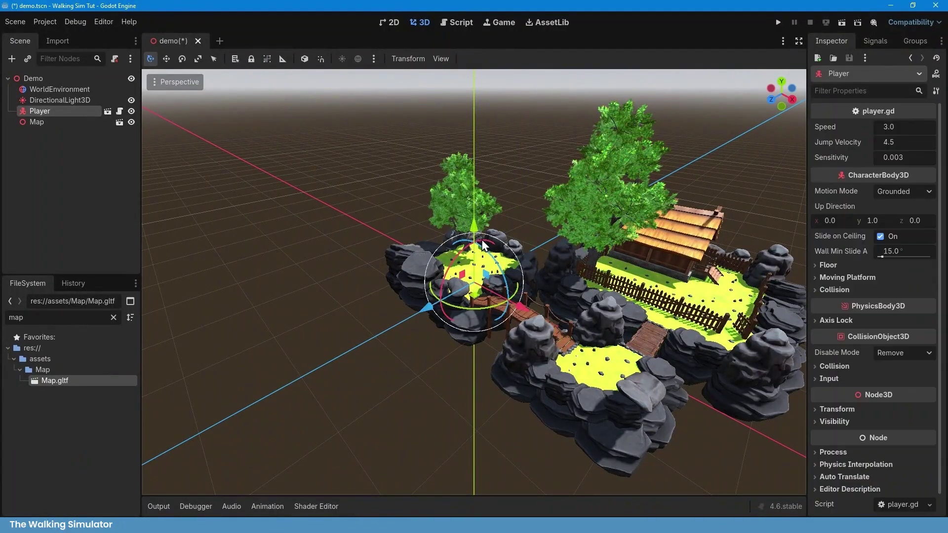
pyautogui.moveTo(481, 228); pyautogui.dragTo(481, 194)
pyautogui.scroll(5, 441, 296)
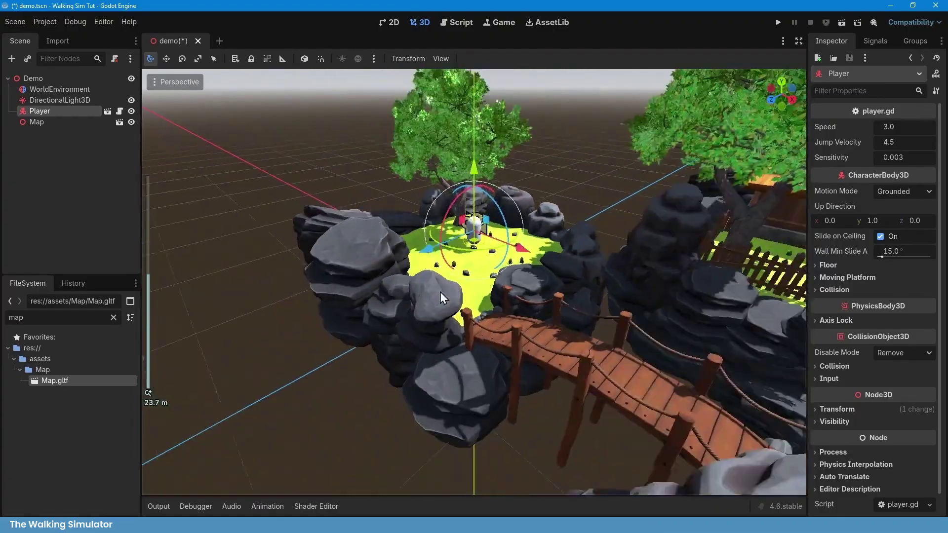
pyautogui.scroll(-4, 441, 299)
pyautogui.click(444, 424)
pyautogui.moveTo(443, 425); pyautogui.dragTo(522, 403, button='right')
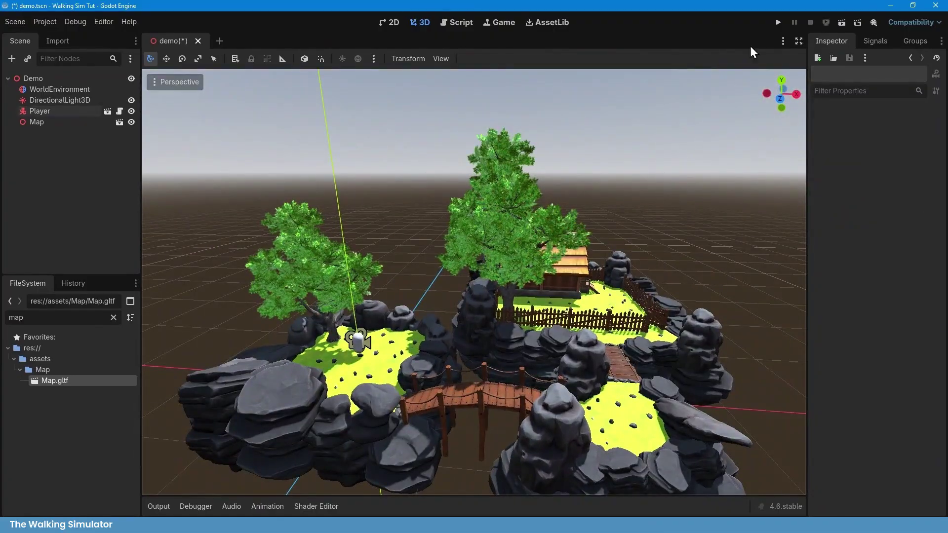
# Test-run the project, stop it and review the errors reported in the debugger.
pyautogui.click(779, 22)
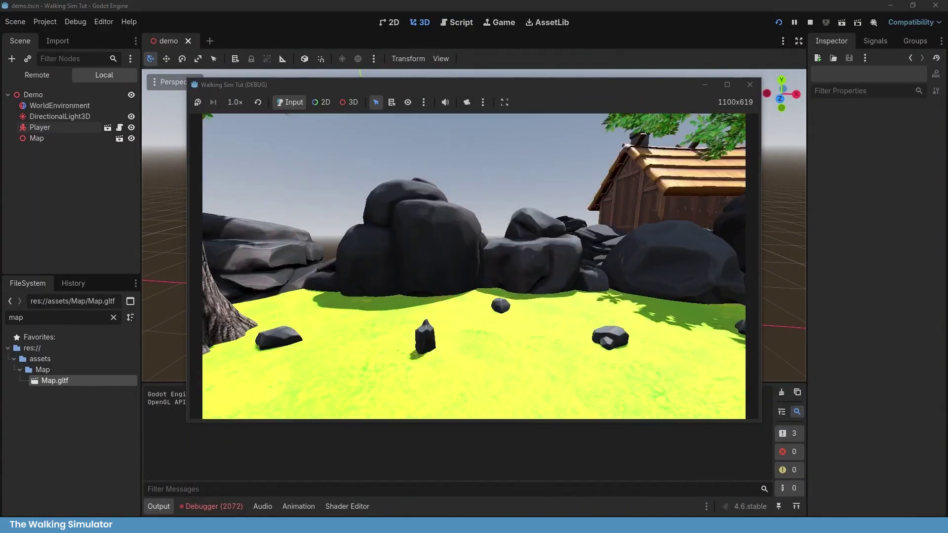
pyautogui.press('F8')
pyautogui.click(207, 510)
pyautogui.click(232, 384)
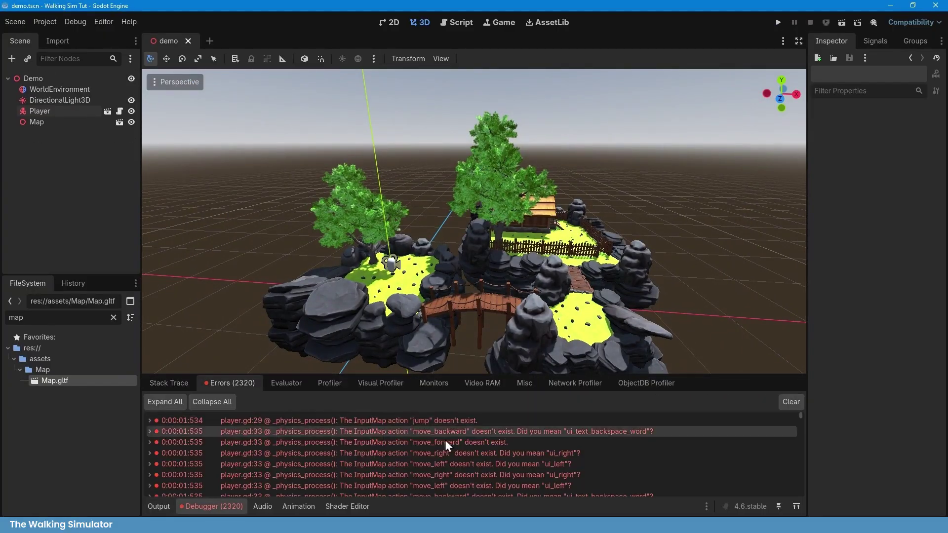
pyautogui.moveTo(801, 420)
pyautogui.mouseDown()
pyautogui.moveTo(805, 485)
pyautogui.moveTo(812, 431)
pyautogui.mouseUp()
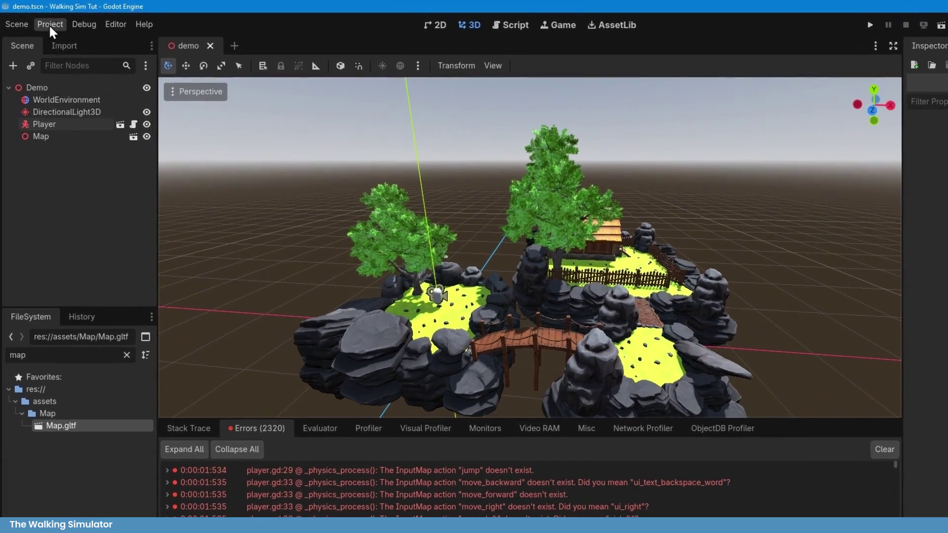
# Add the input actions move_forward and move_backward to the Input Map in the project settings.
pyautogui.click(50, 24)
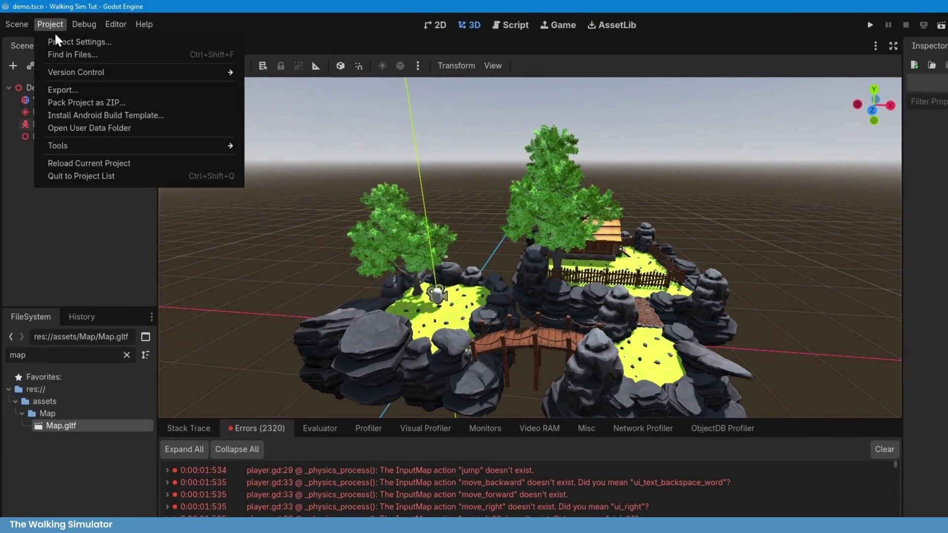
pyautogui.click(68, 40)
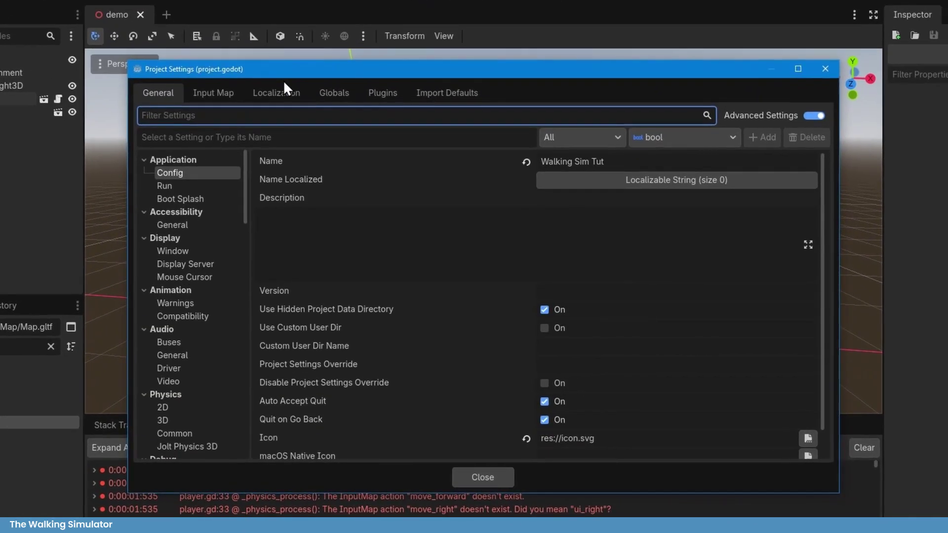
pyautogui.click(205, 97)
pyautogui.click(218, 137)
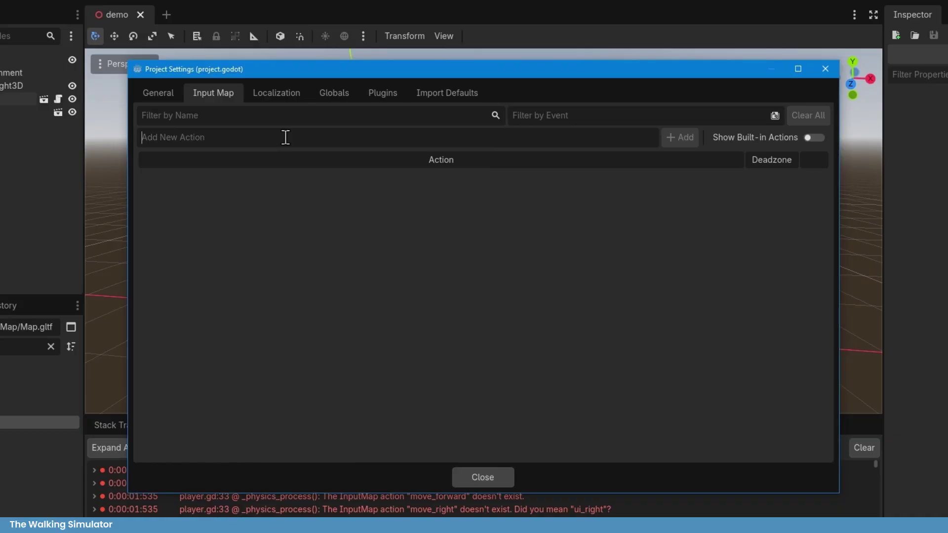
pyautogui.write('move_forward')
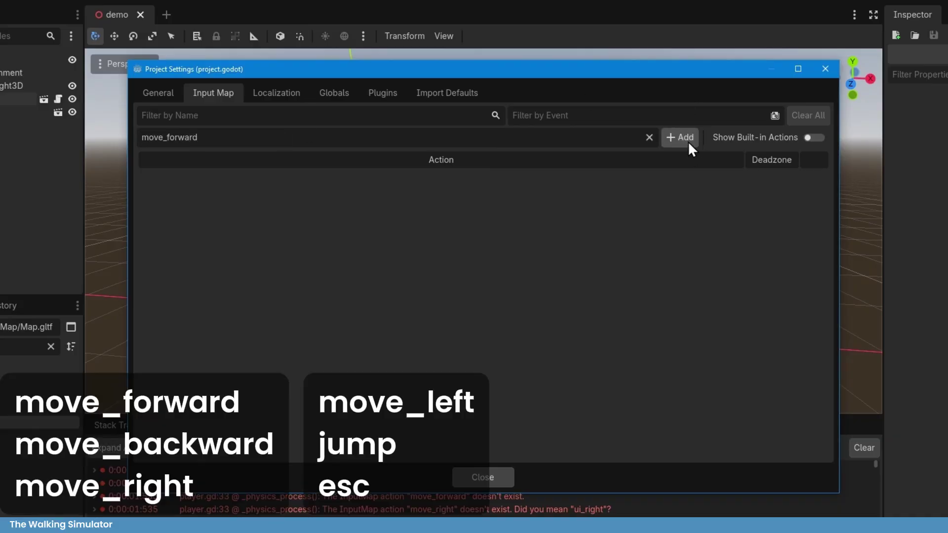
pyautogui.click(689, 142)
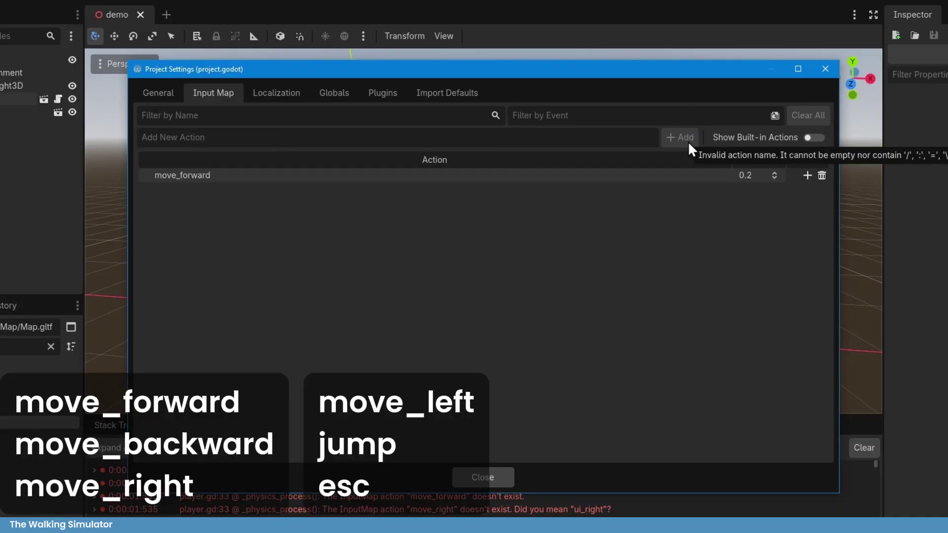
pyautogui.click(230, 137)
pyautogui.write('move_backward')
pyautogui.press('Return')
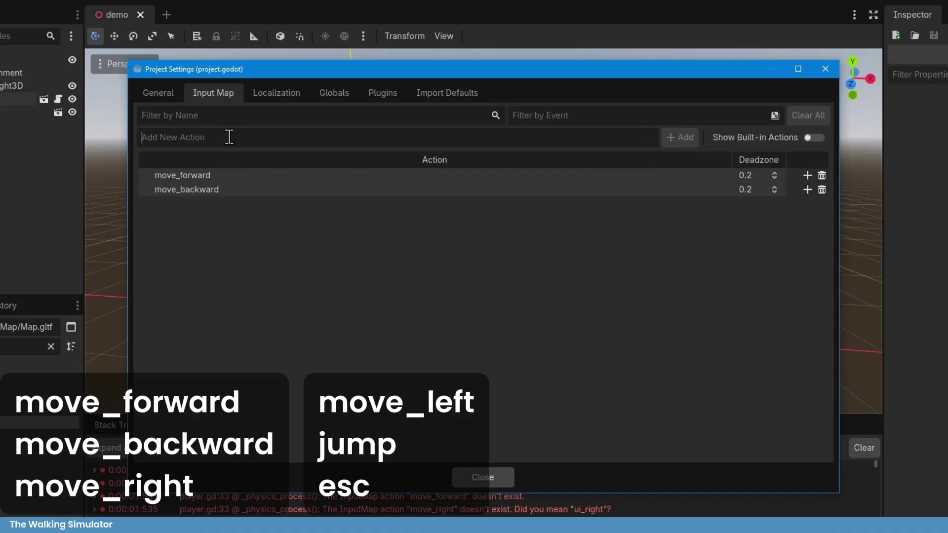
# Add the remaining input actions move_left, move_right, jump and esc to the Input Map.
pyautogui.write('move_left')
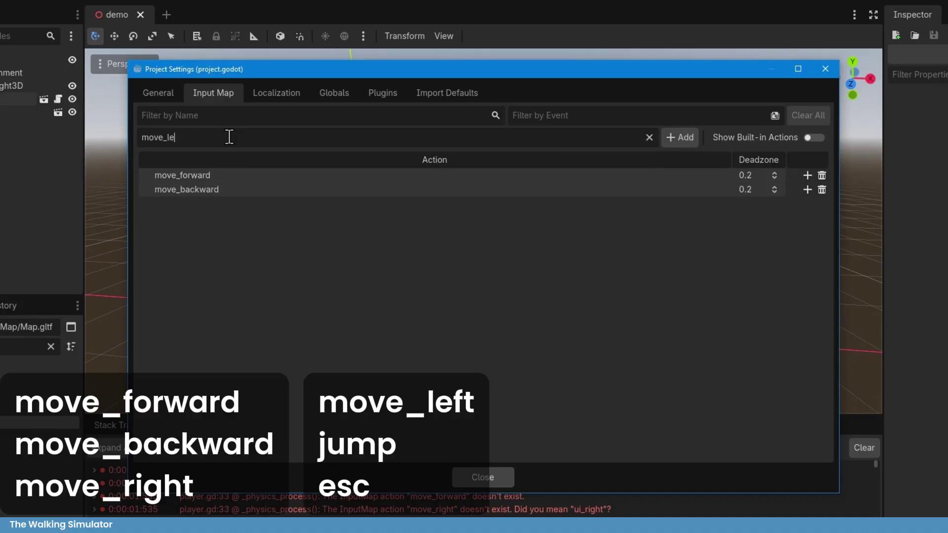
pyautogui.press('Return')
pyautogui.write('move_right')
pyautogui.press('Return')
pyautogui.write('jump')
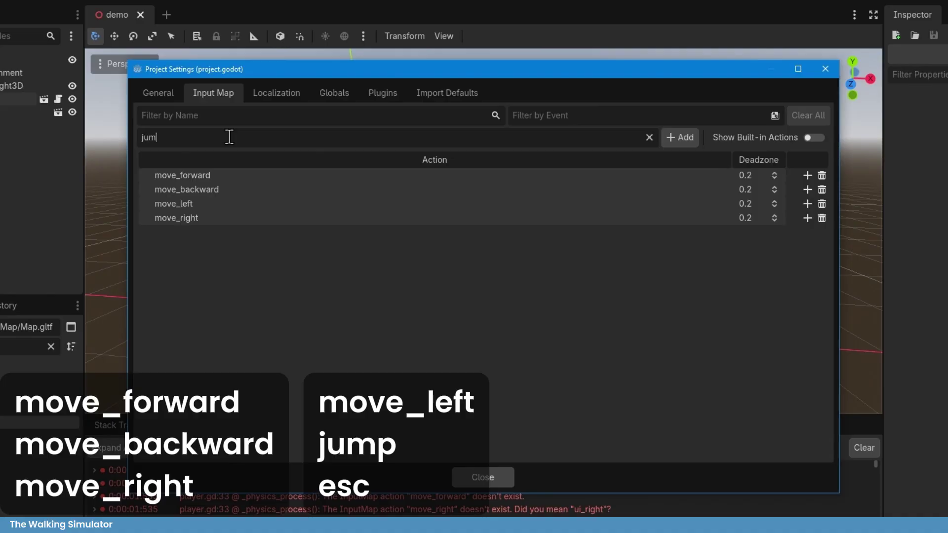
pyautogui.press('Return')
pyautogui.write('esc')
pyautogui.press('Return')
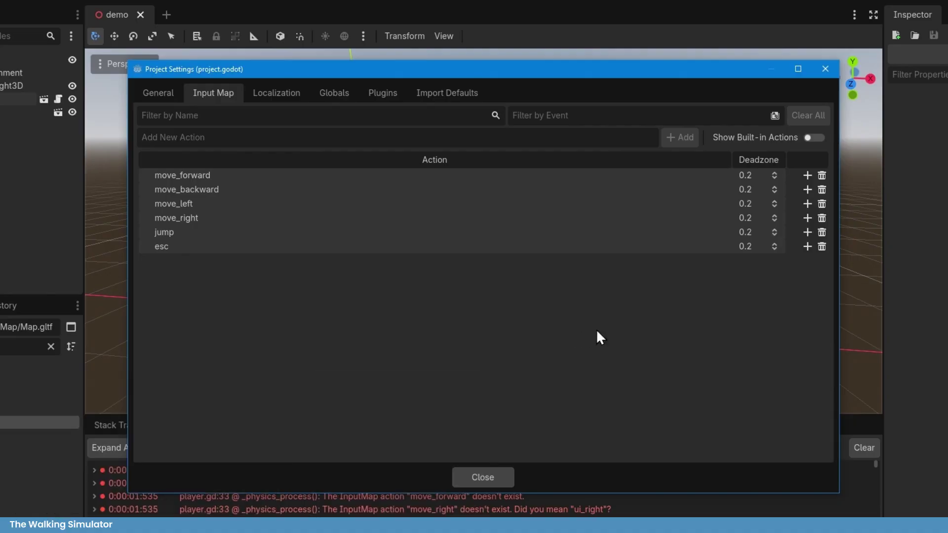
# Assign the physical W and Up arrow keys to the move_forward action.
pyautogui.click(807, 176)
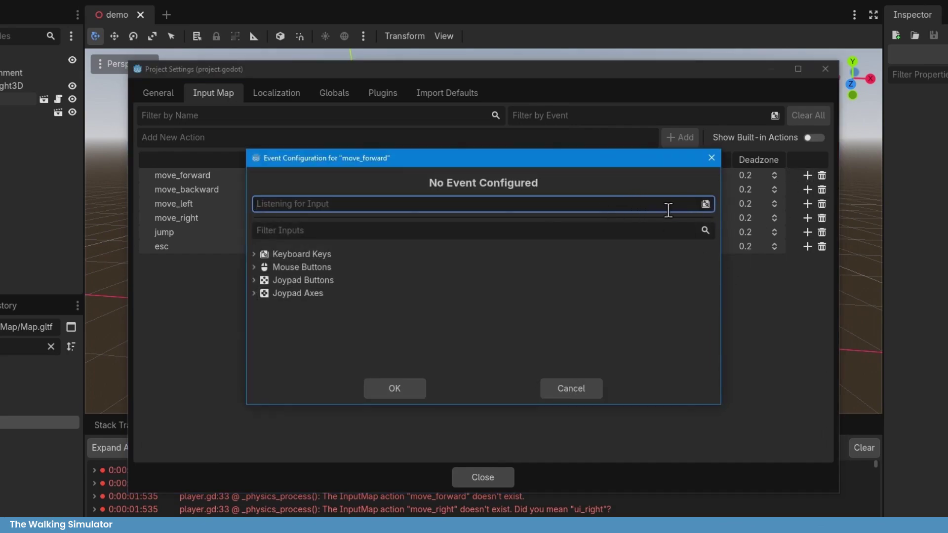
pyautogui.press('w')
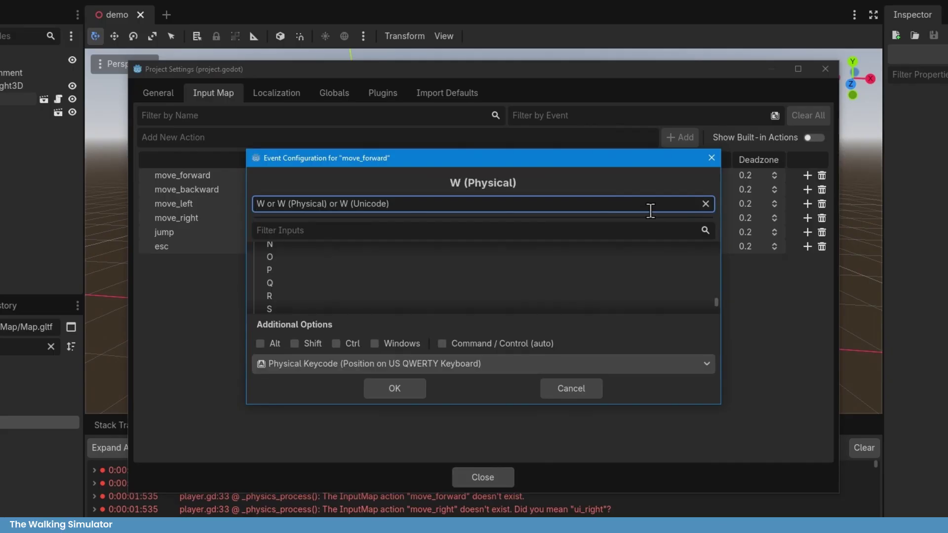
pyautogui.click(400, 388)
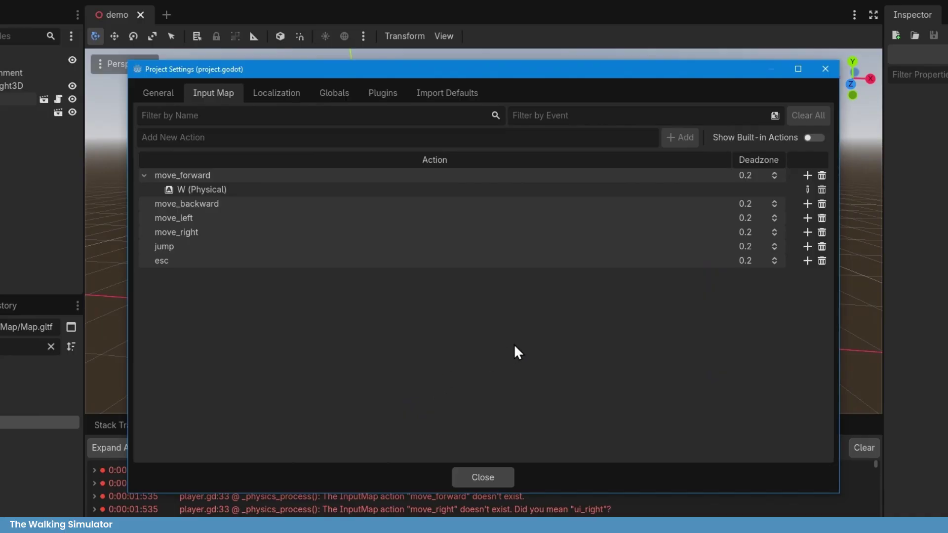
pyautogui.click(807, 175)
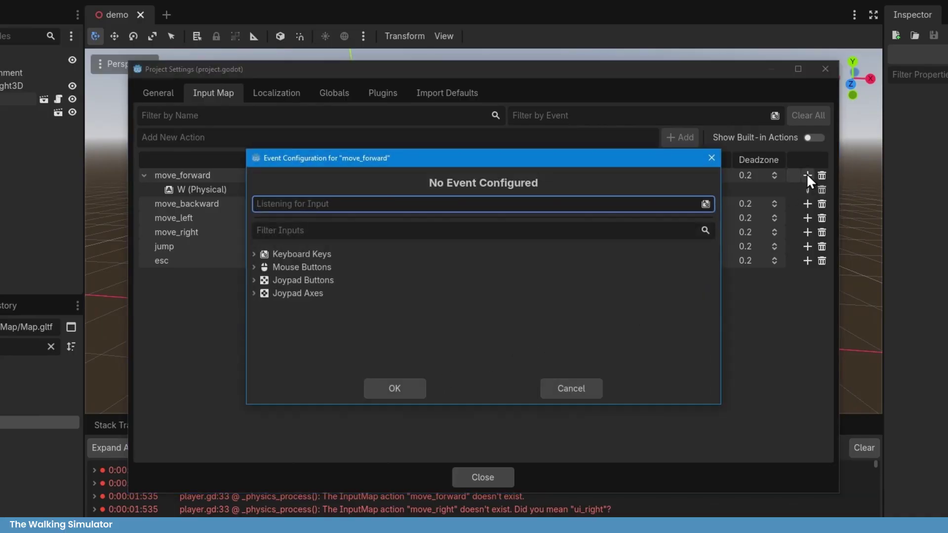
pyautogui.press('Up')
pyautogui.click(402, 392)
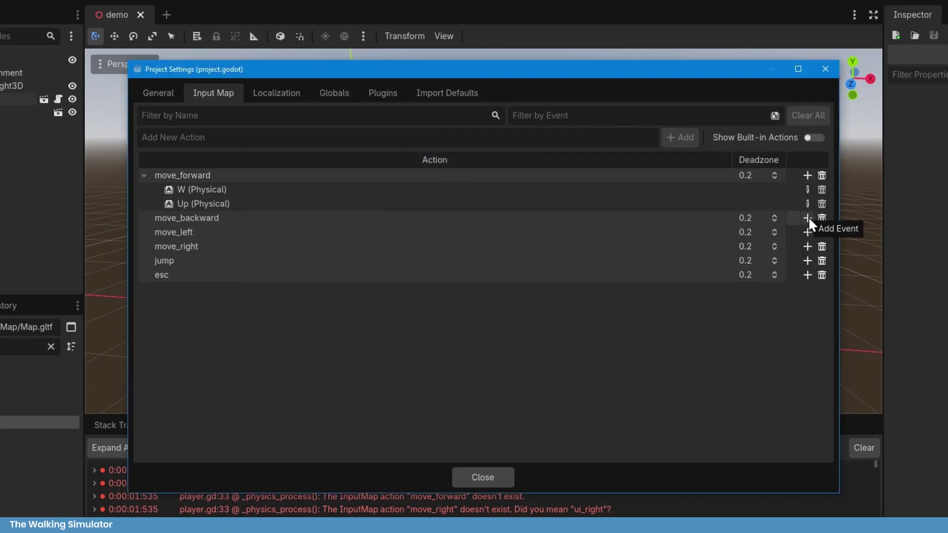
# Assign the physical S and Down arrow keys to the move_backward action.
pyautogui.click(807, 217)
pyautogui.press('s')
pyautogui.press('Return')
pyautogui.click(806, 218)
pyautogui.press('Down')
pyautogui.click(395, 388)
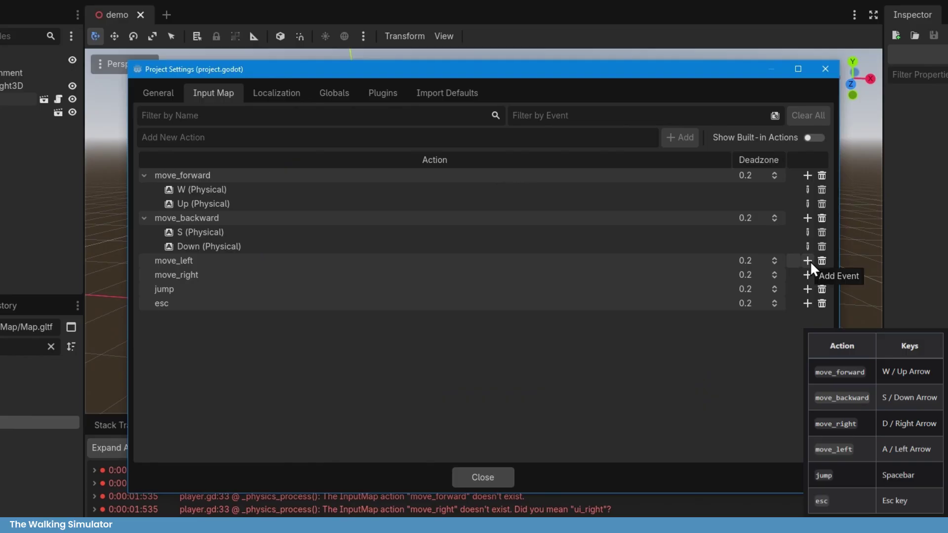
# Assign the physical A and Left arrow keys to the move_left action.
pyautogui.click(807, 246)
pyautogui.press('a')
pyautogui.click(395, 388)
pyautogui.click(807, 260)
pyautogui.press('Left')
pyautogui.click(395, 388)
# Assign the physical D and Right arrow keys to the move_right action.
pyautogui.click(807, 303)
pyautogui.press('d')
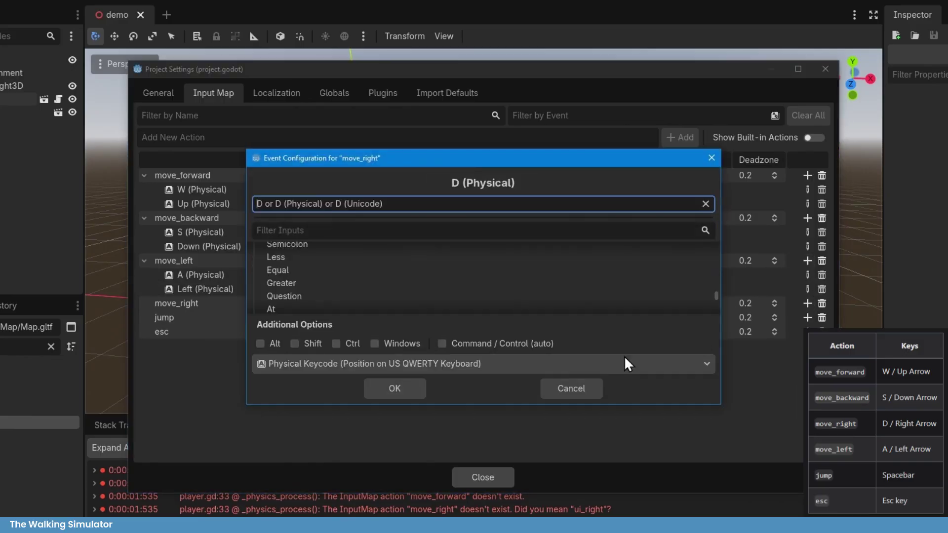
pyautogui.press('Return')
pyautogui.click(807, 303)
pyautogui.press('Right')
pyautogui.press('Return')
# Assign the physical Space key to jump and Escape to esc, and close the project settings.
pyautogui.click(807, 346)
pyautogui.press('space')
pyautogui.click(429, 388)
pyautogui.click(807, 360)
pyautogui.press('Escape')
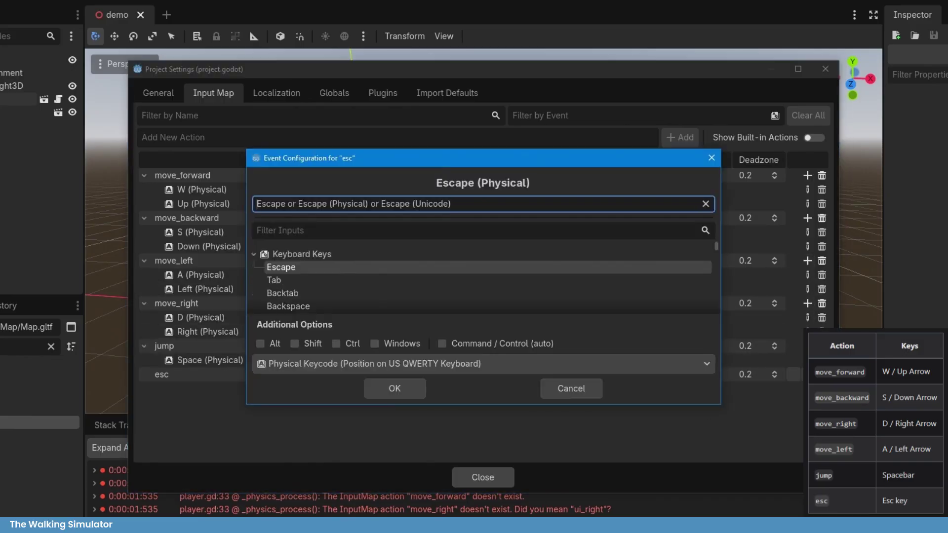
pyautogui.click(438, 388)
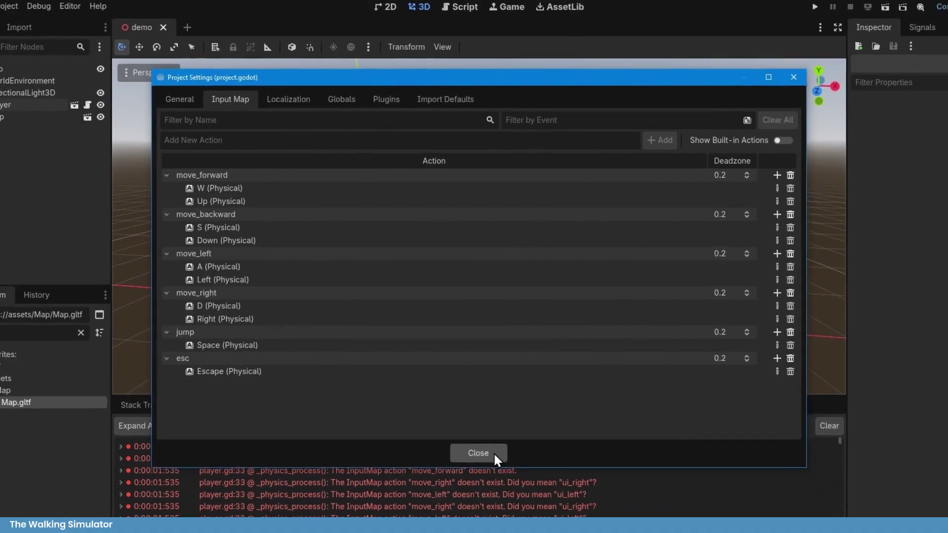
pyautogui.click(494, 477)
# Run the project to test walking forward, left and right on the island, and stop the game.
pyautogui.click(778, 22)
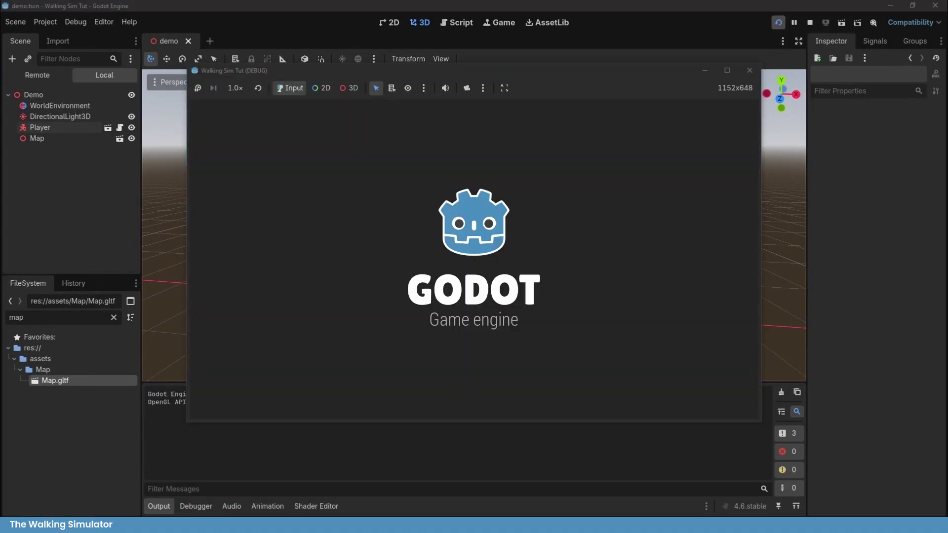
pyautogui.press('w')
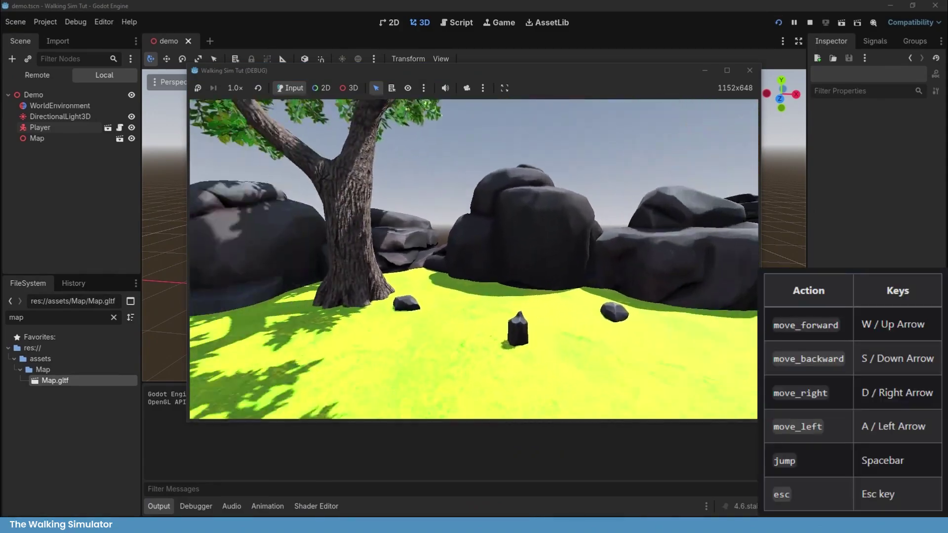
pyautogui.press('w')
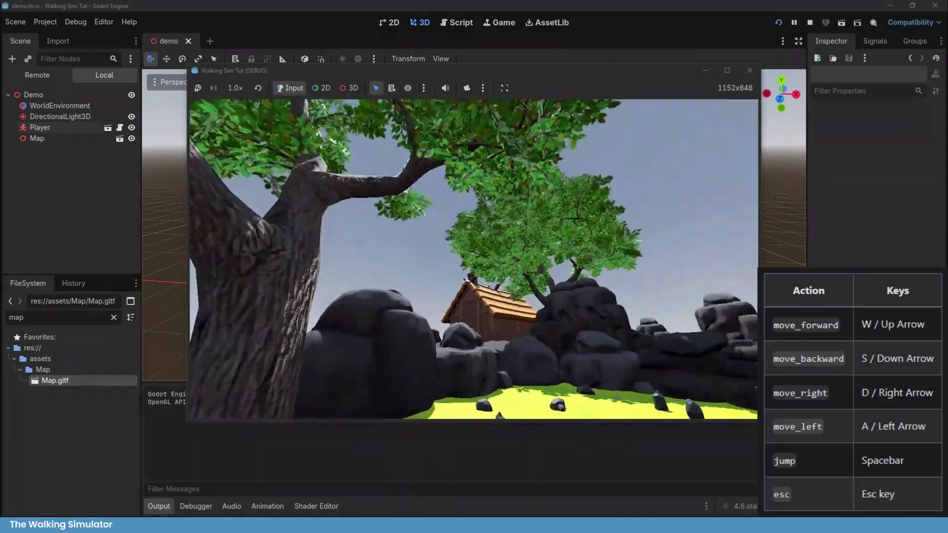
pyautogui.press('w')
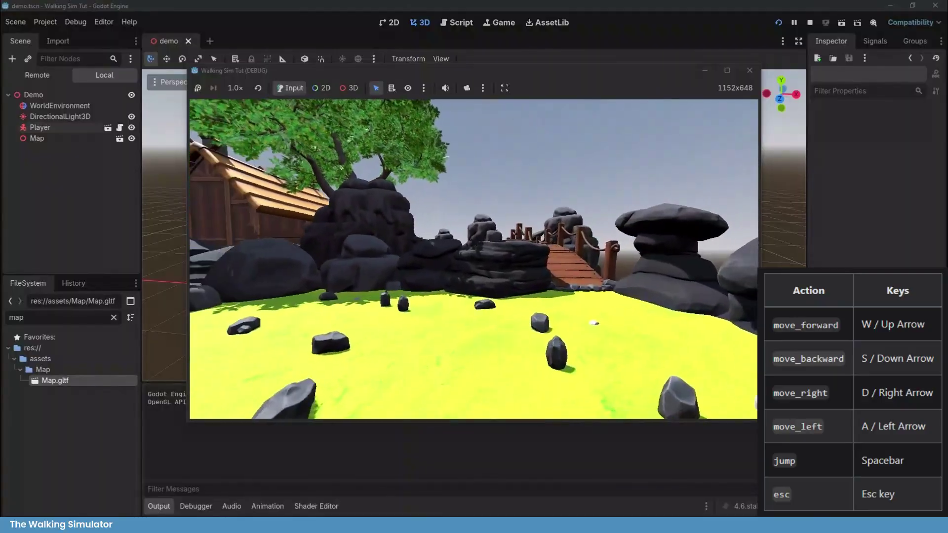
pyautogui.press('a')
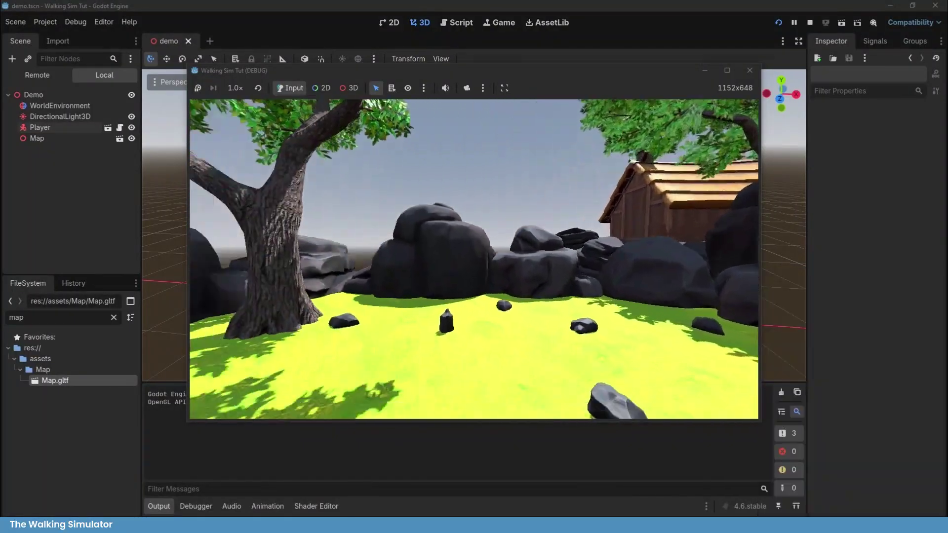
pyautogui.press('d')
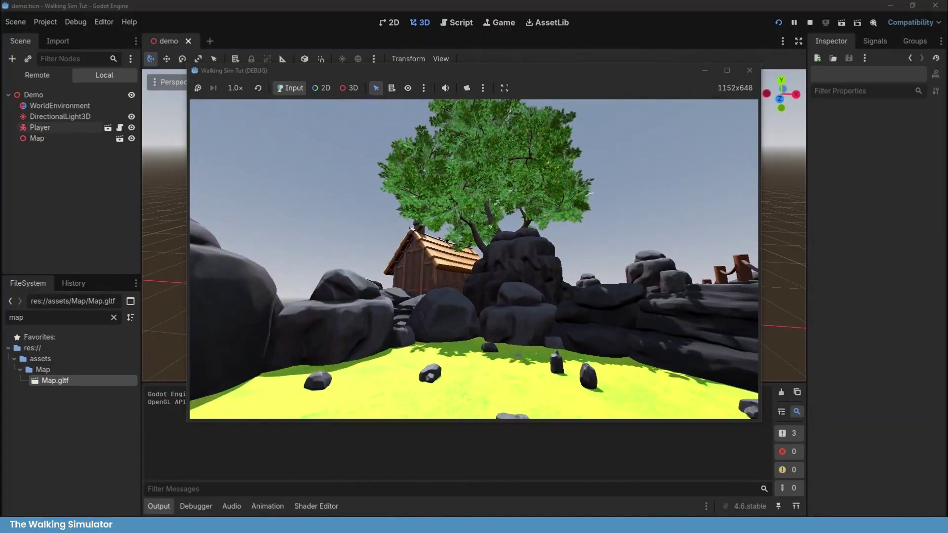
pyautogui.press('F8')
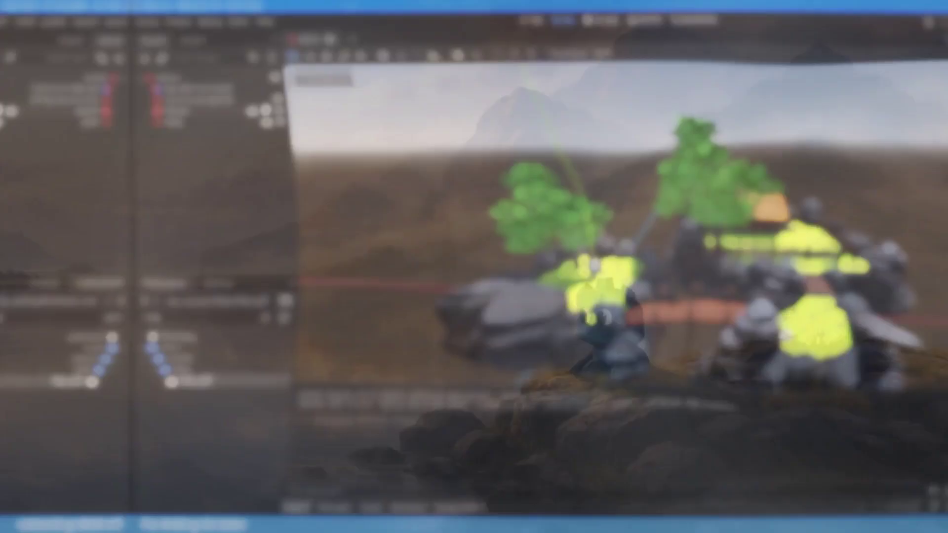